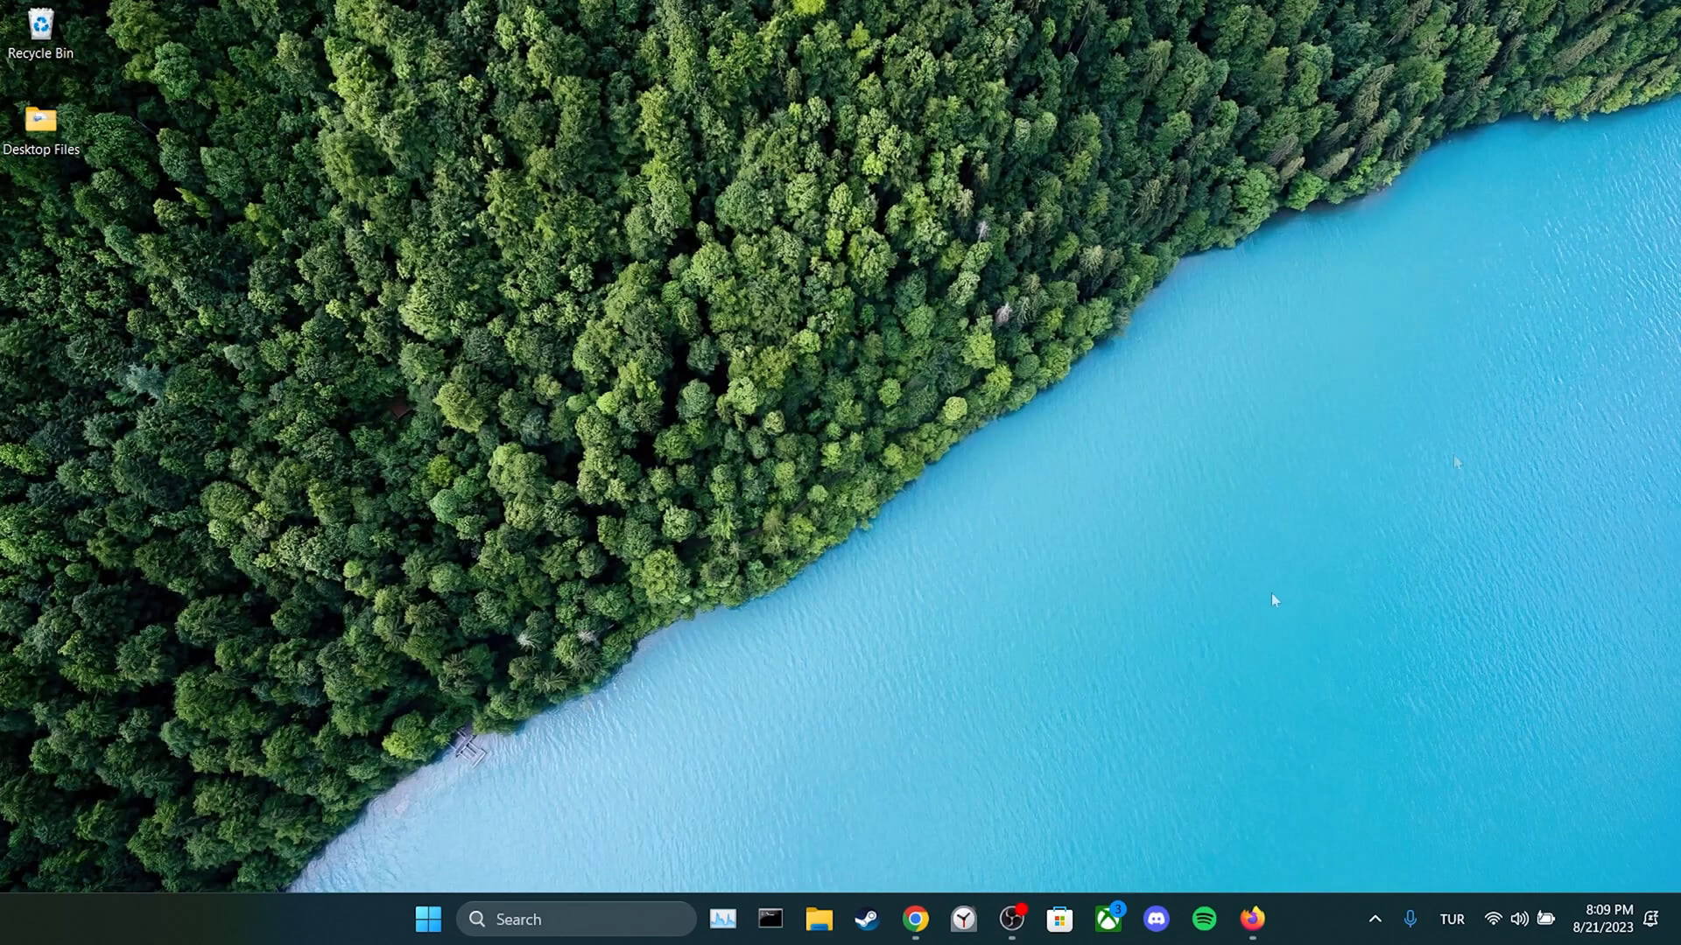
- Reach Chrome's list of all stored site data under Privacy and security > Cookies
click(915, 919)
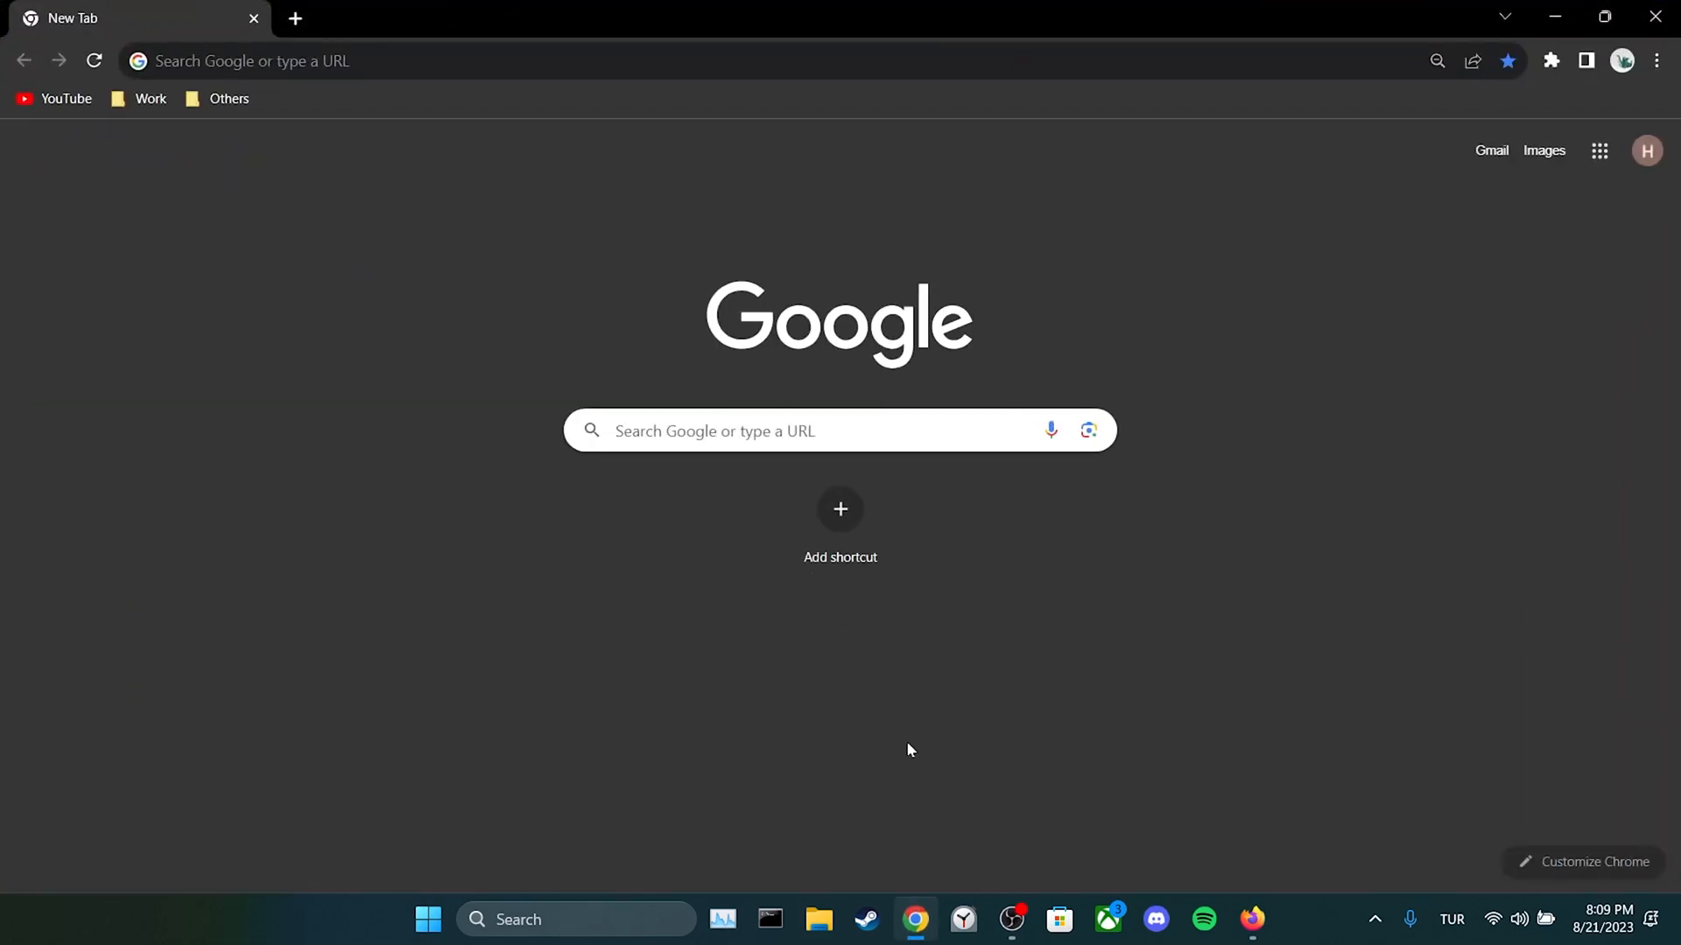
click(1658, 60)
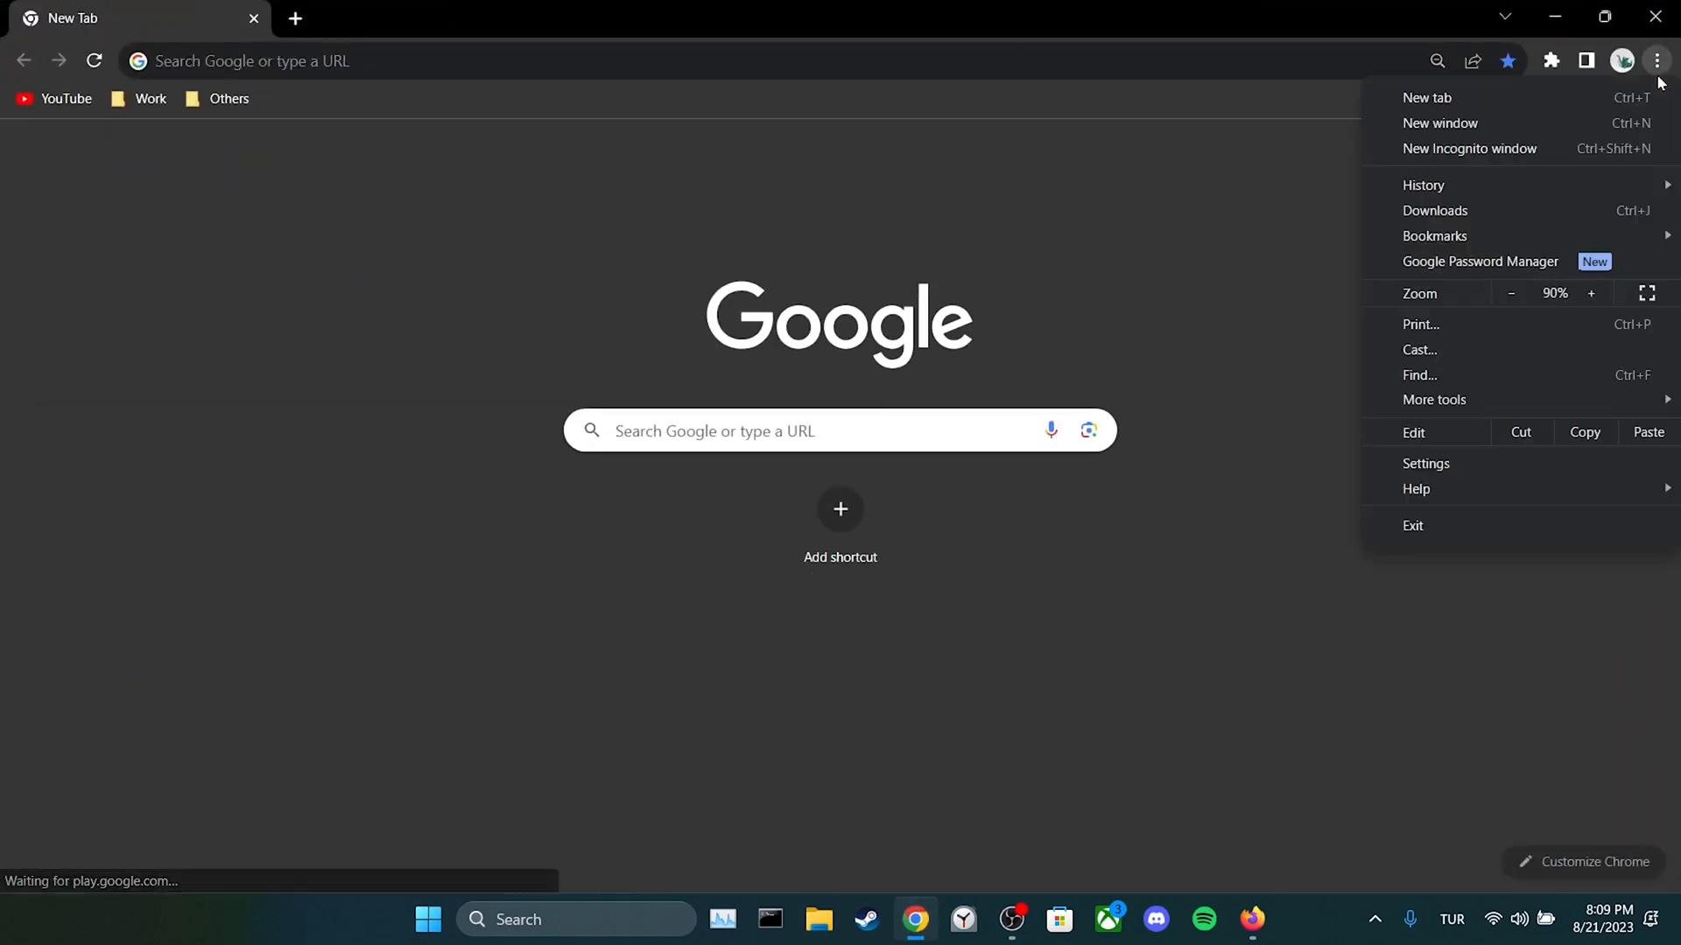
click(1449, 463)
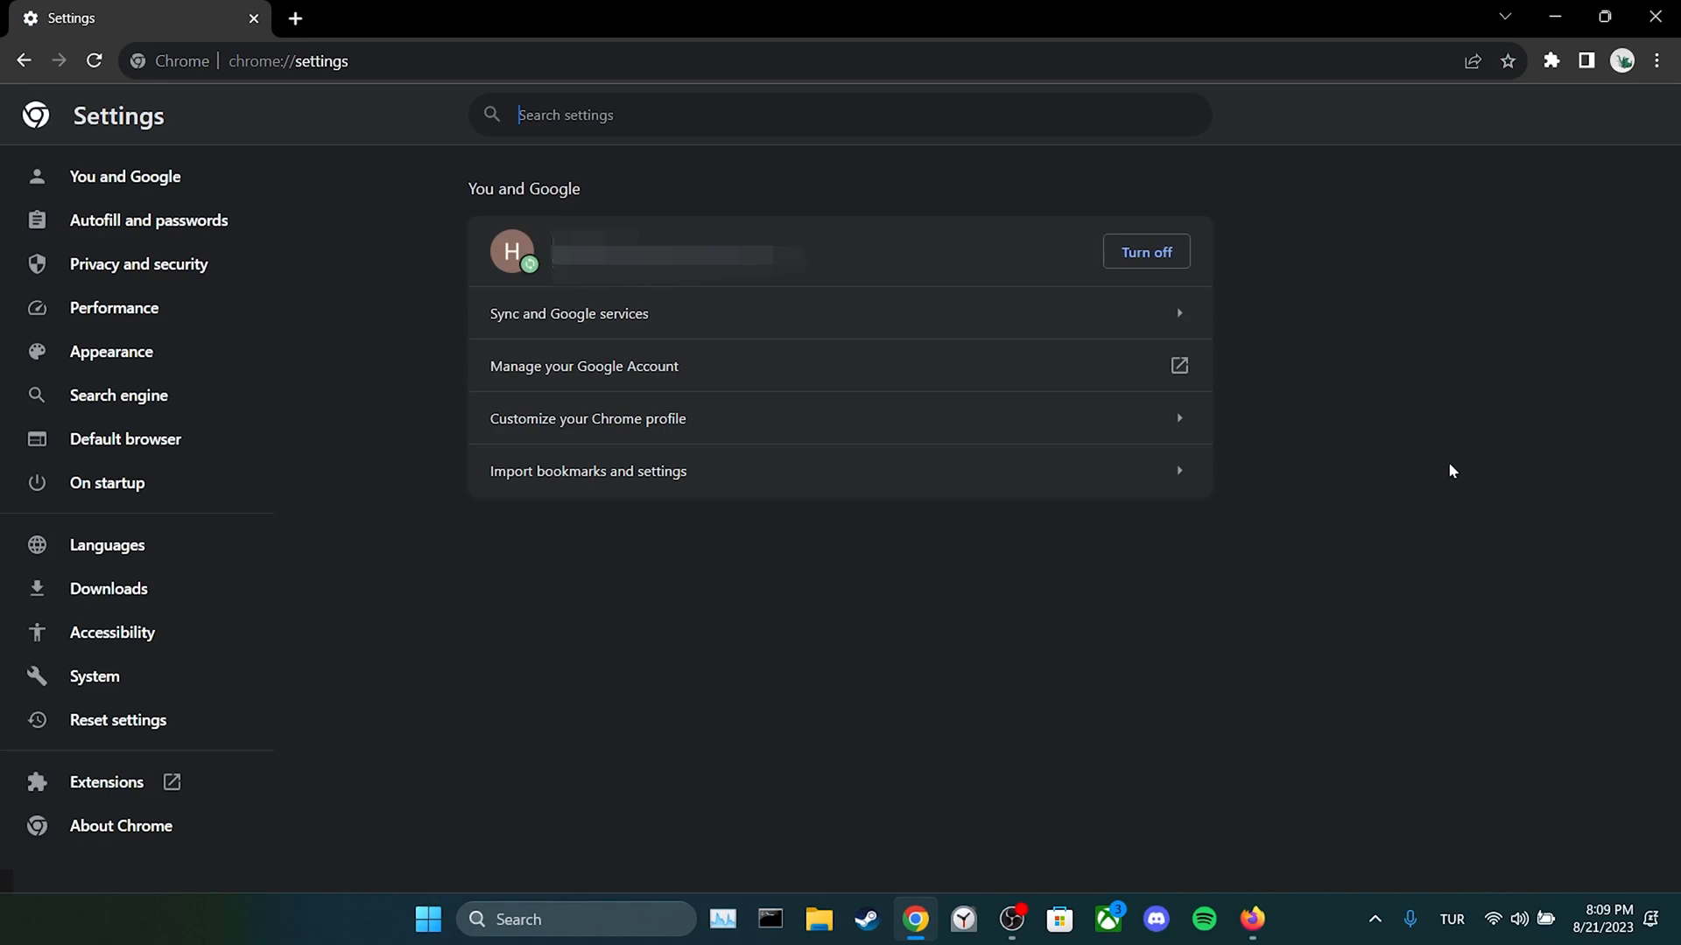
click(138, 264)
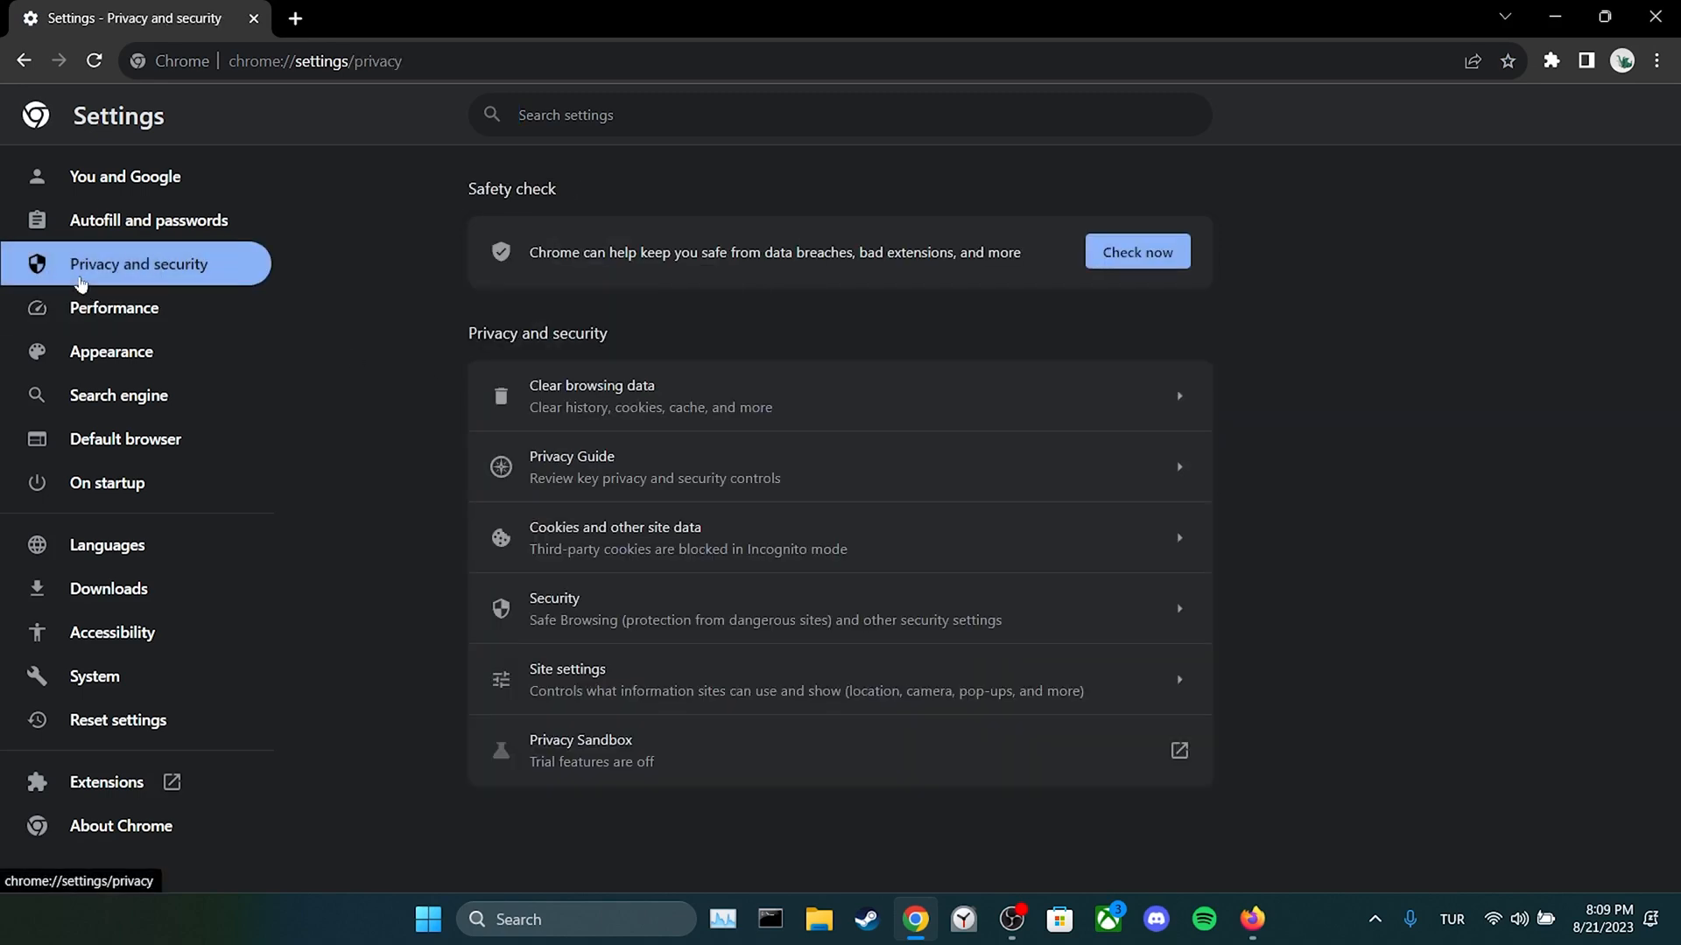
click(696, 570)
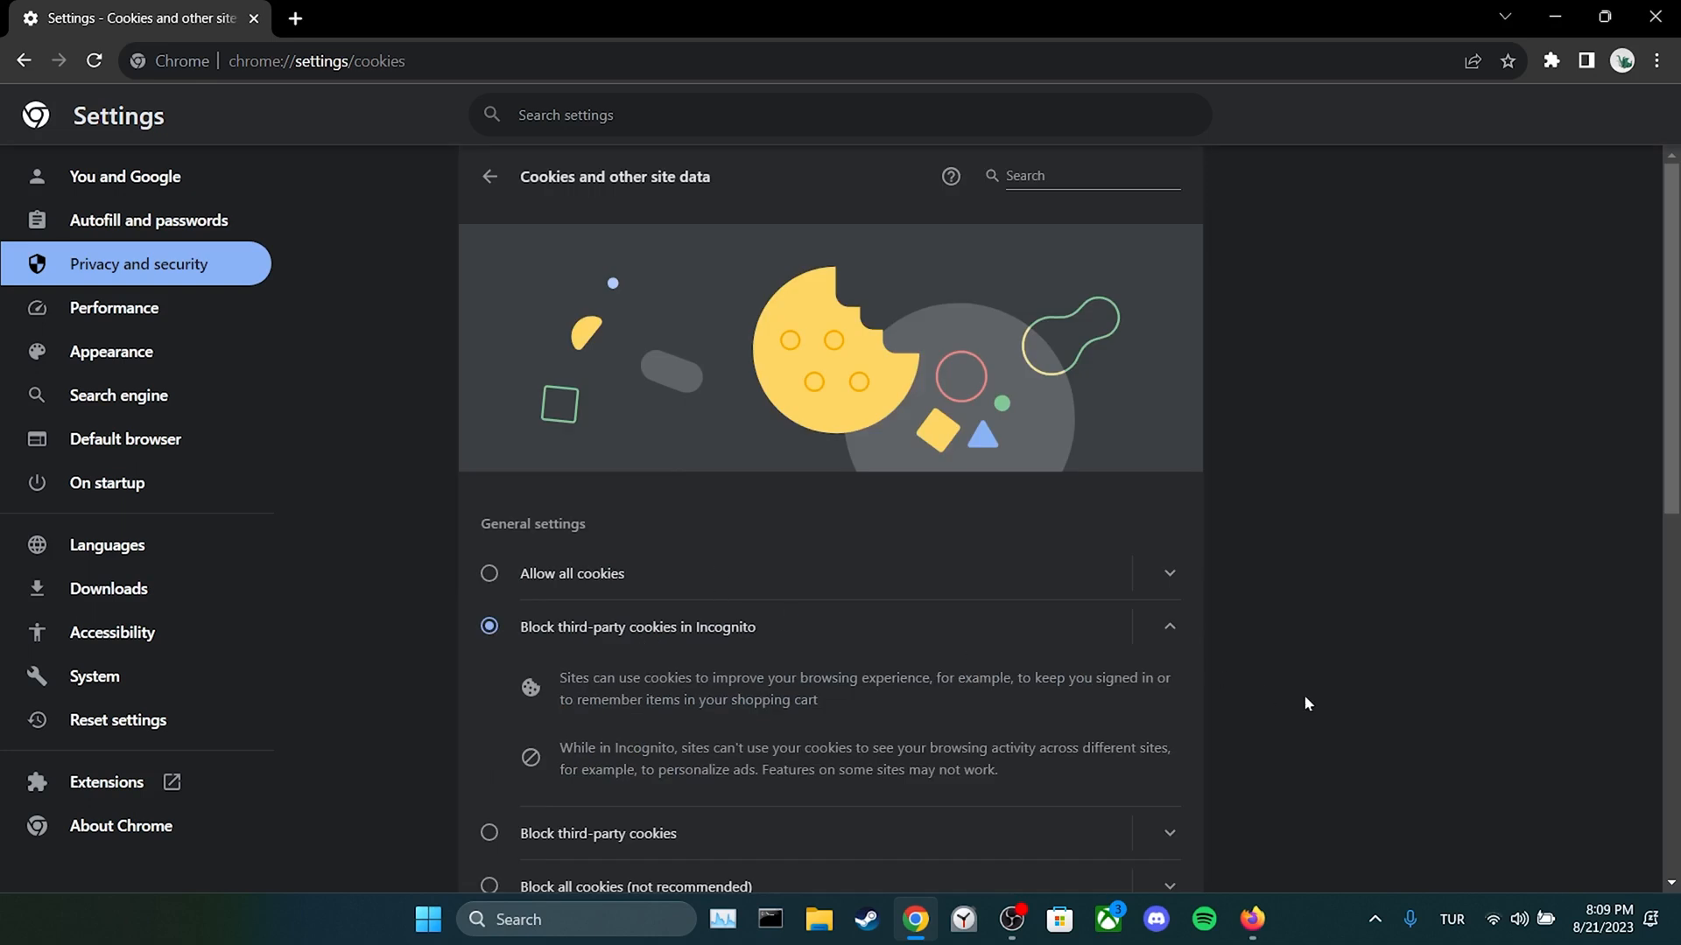
scroll(1304, 695, down, 5)
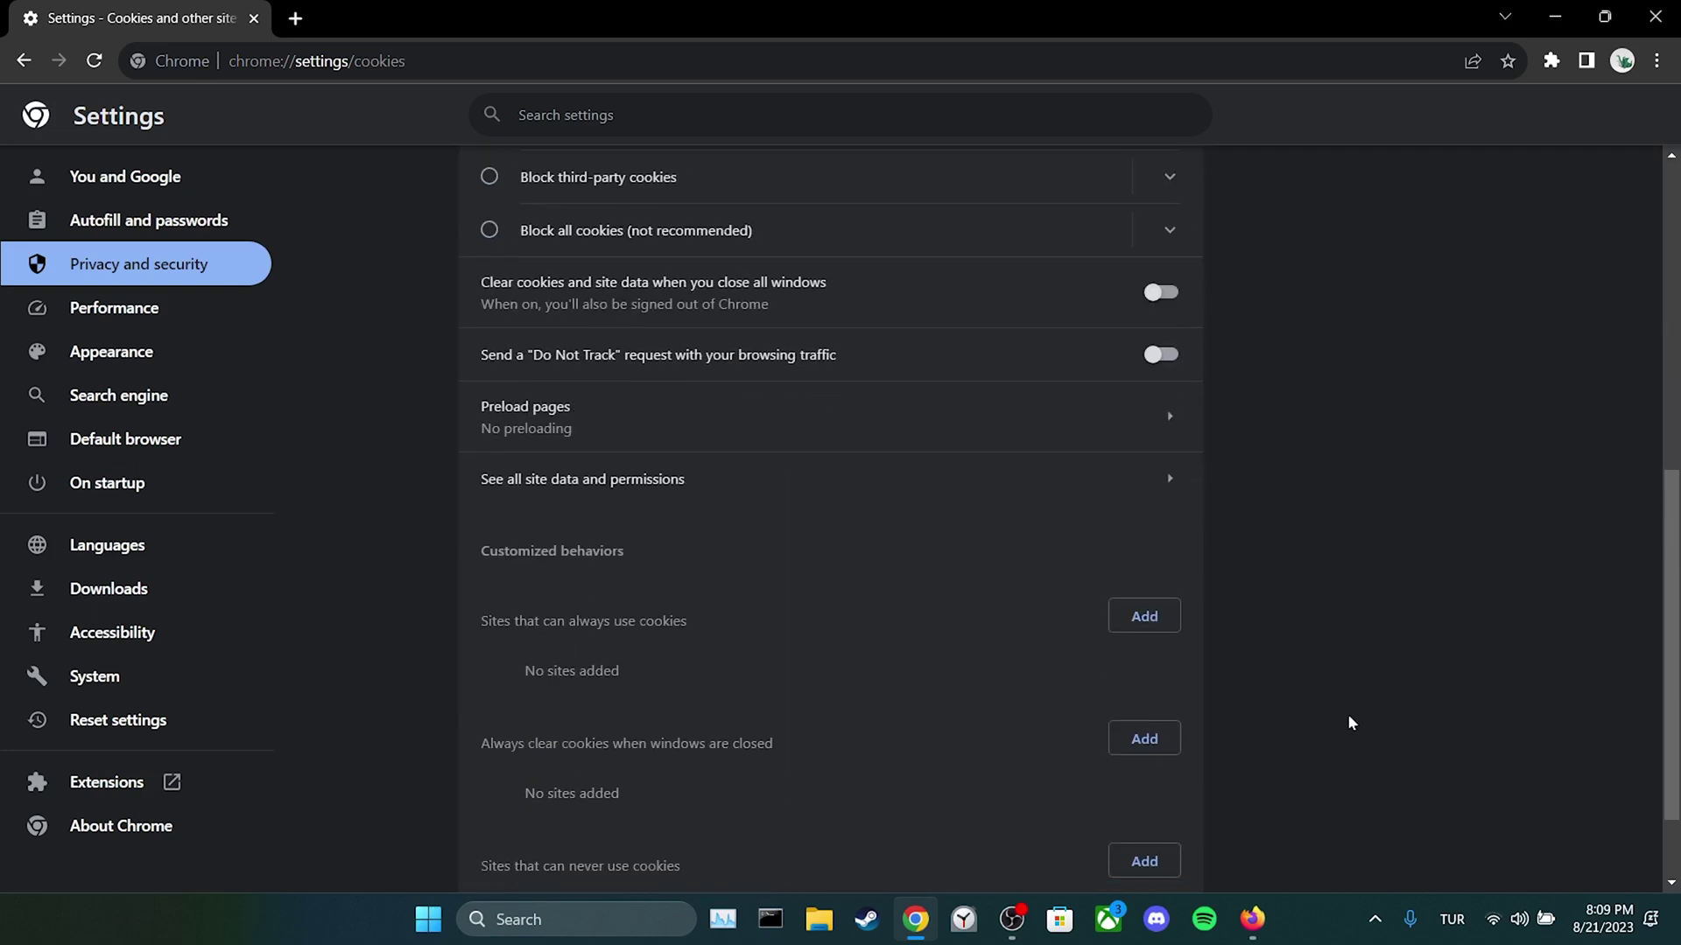
click(612, 507)
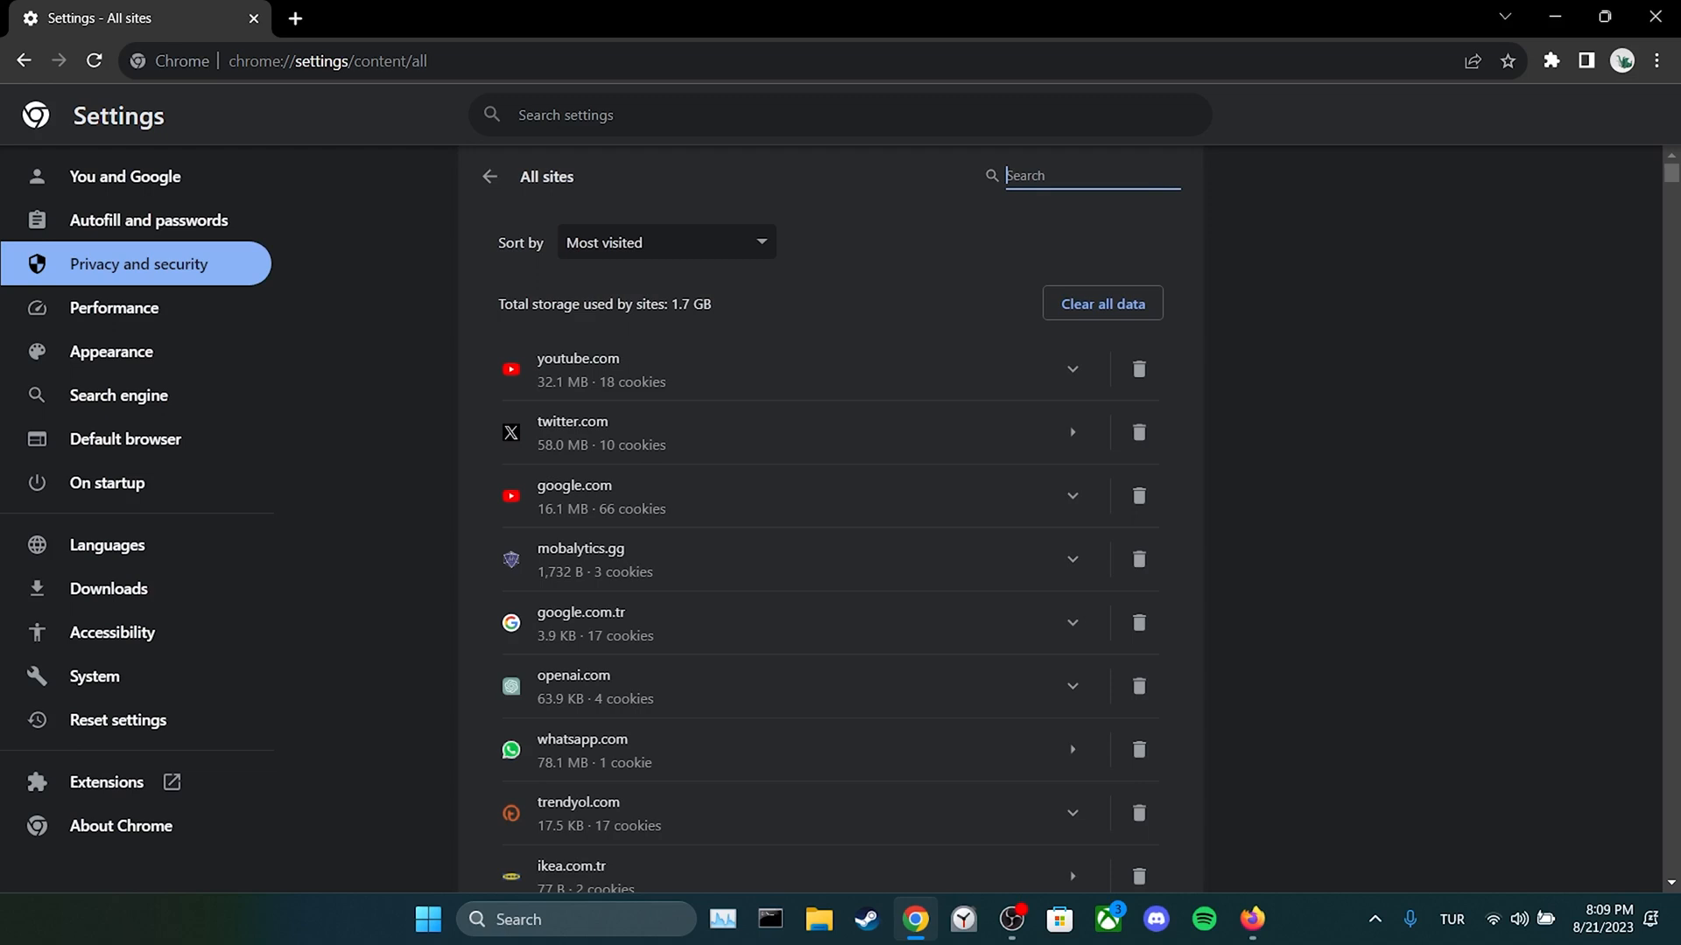
text(whatsapp)
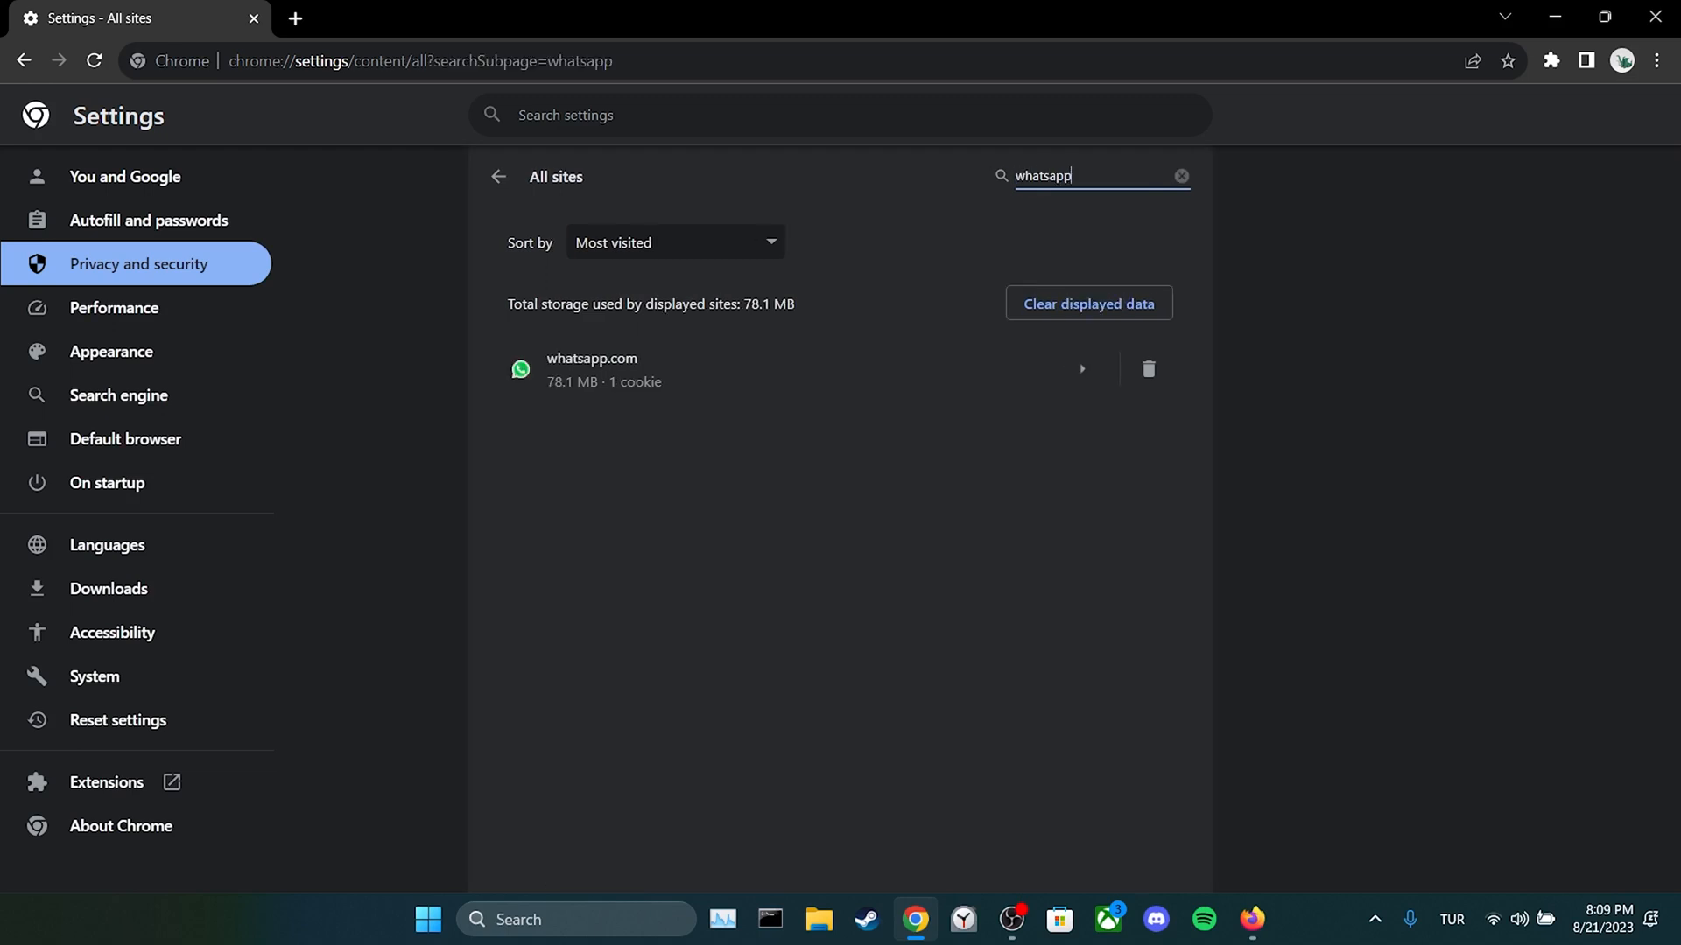
- Clear whatsapp.com's stored data and permissions, then close Chrome
click(1147, 370)
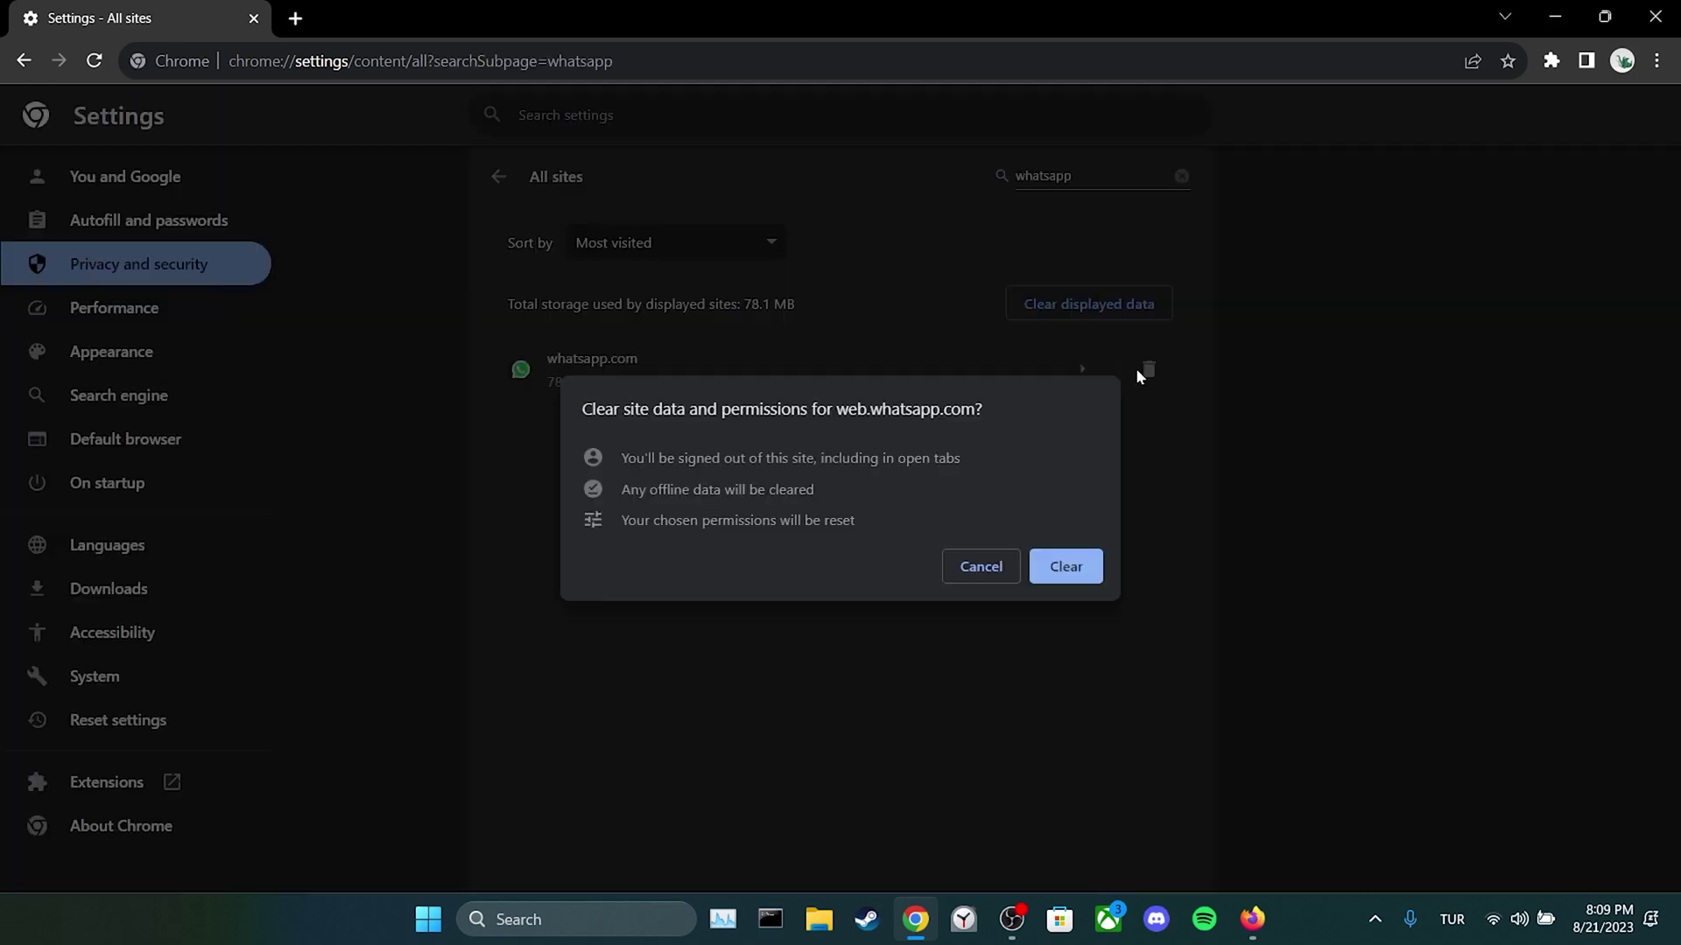
click(1065, 565)
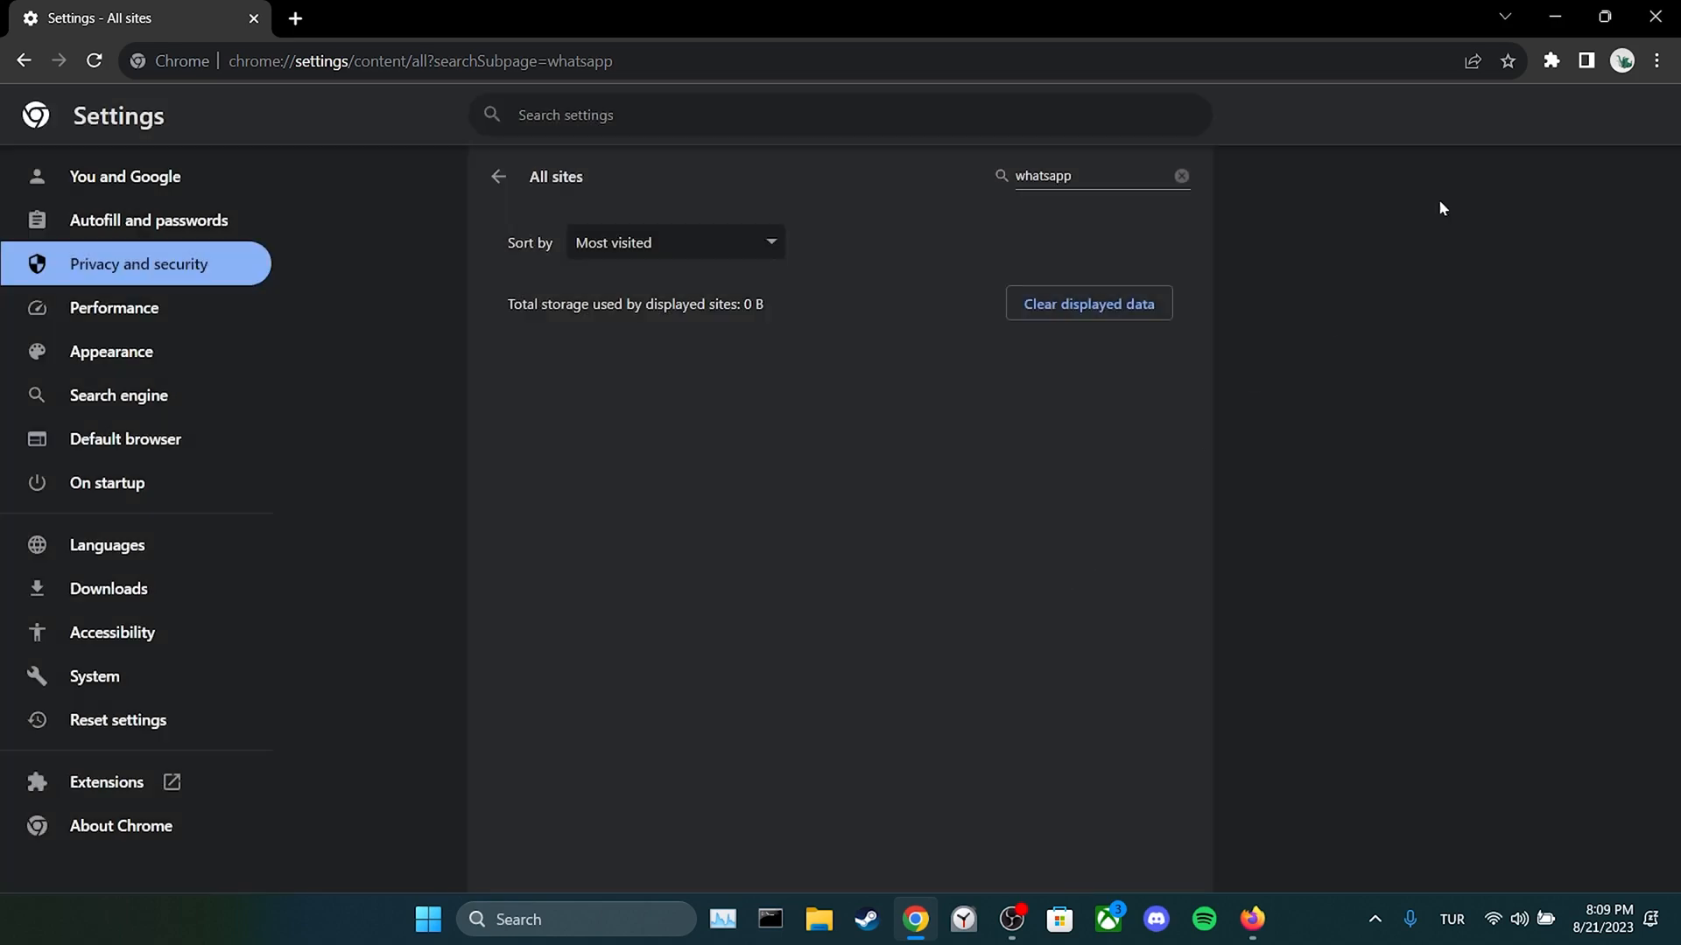
click(1653, 15)
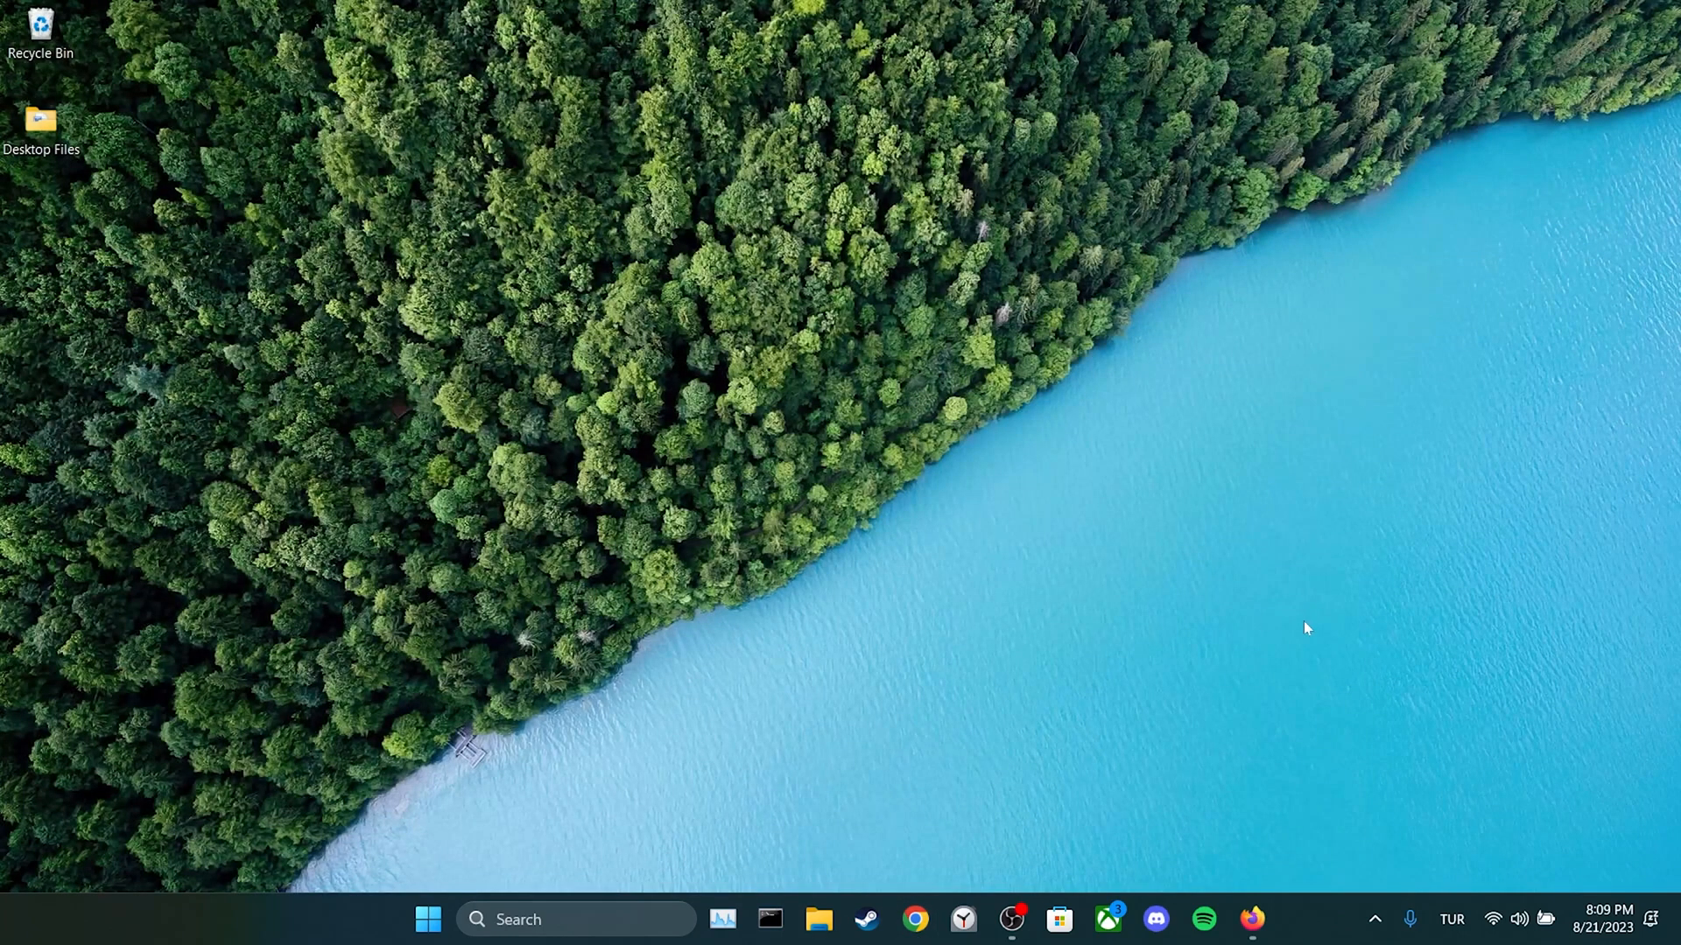
- Reach Firefox's Manage Cookies and Site Data list under Privacy & Security
click(1253, 919)
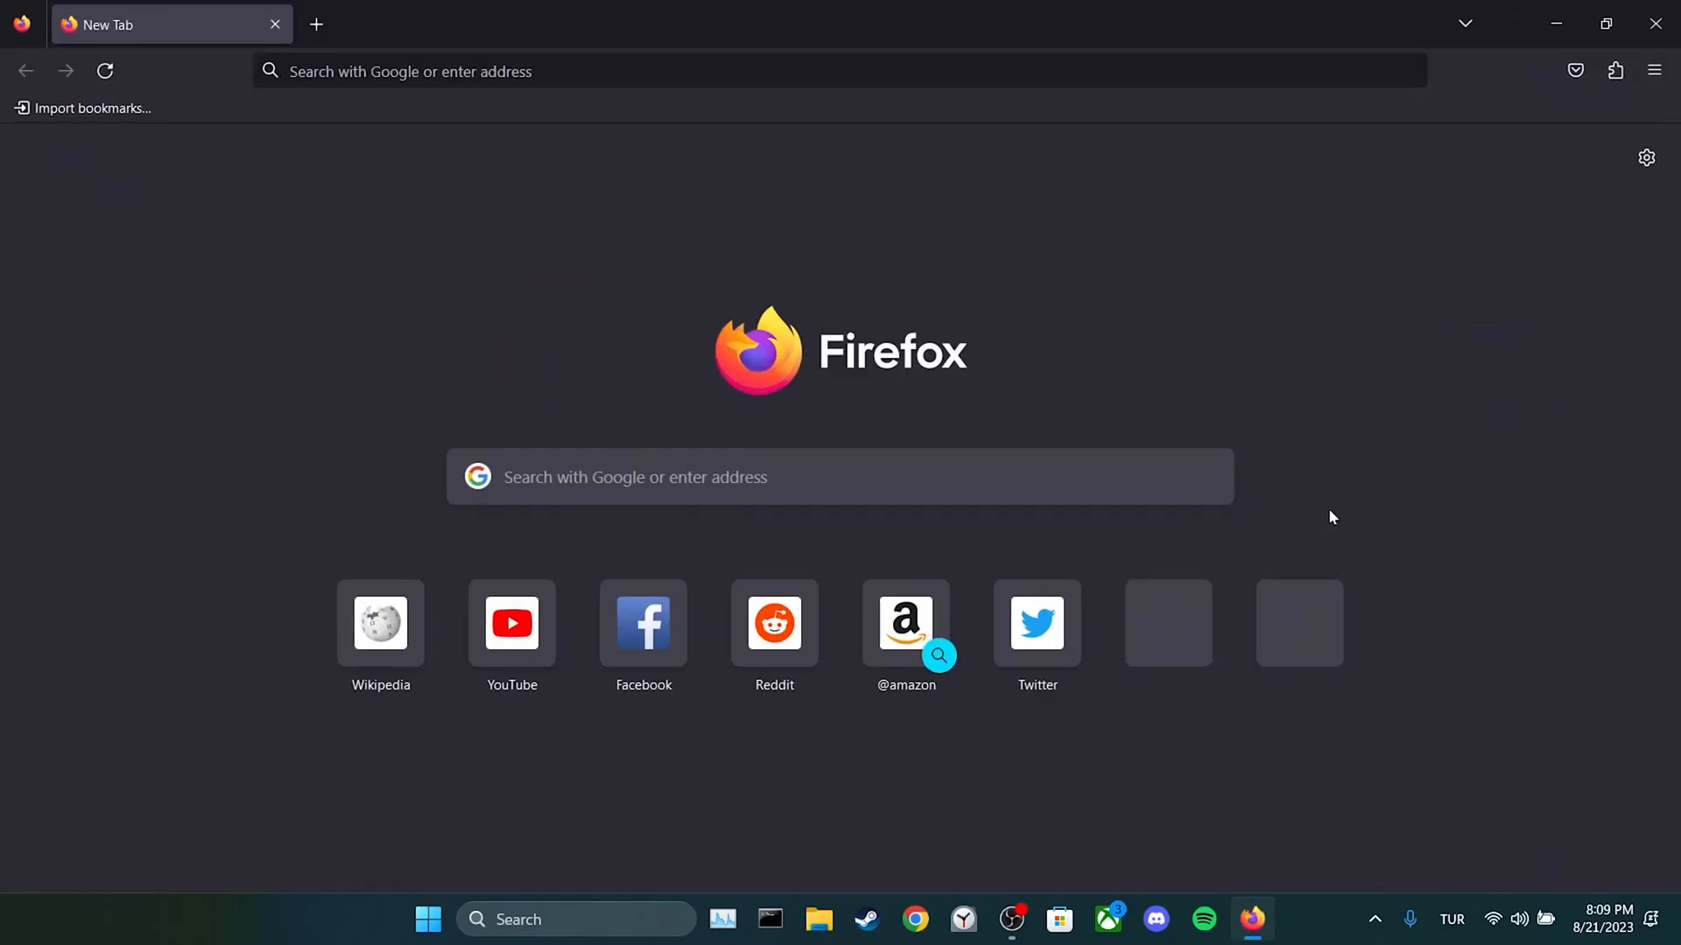
click(1653, 70)
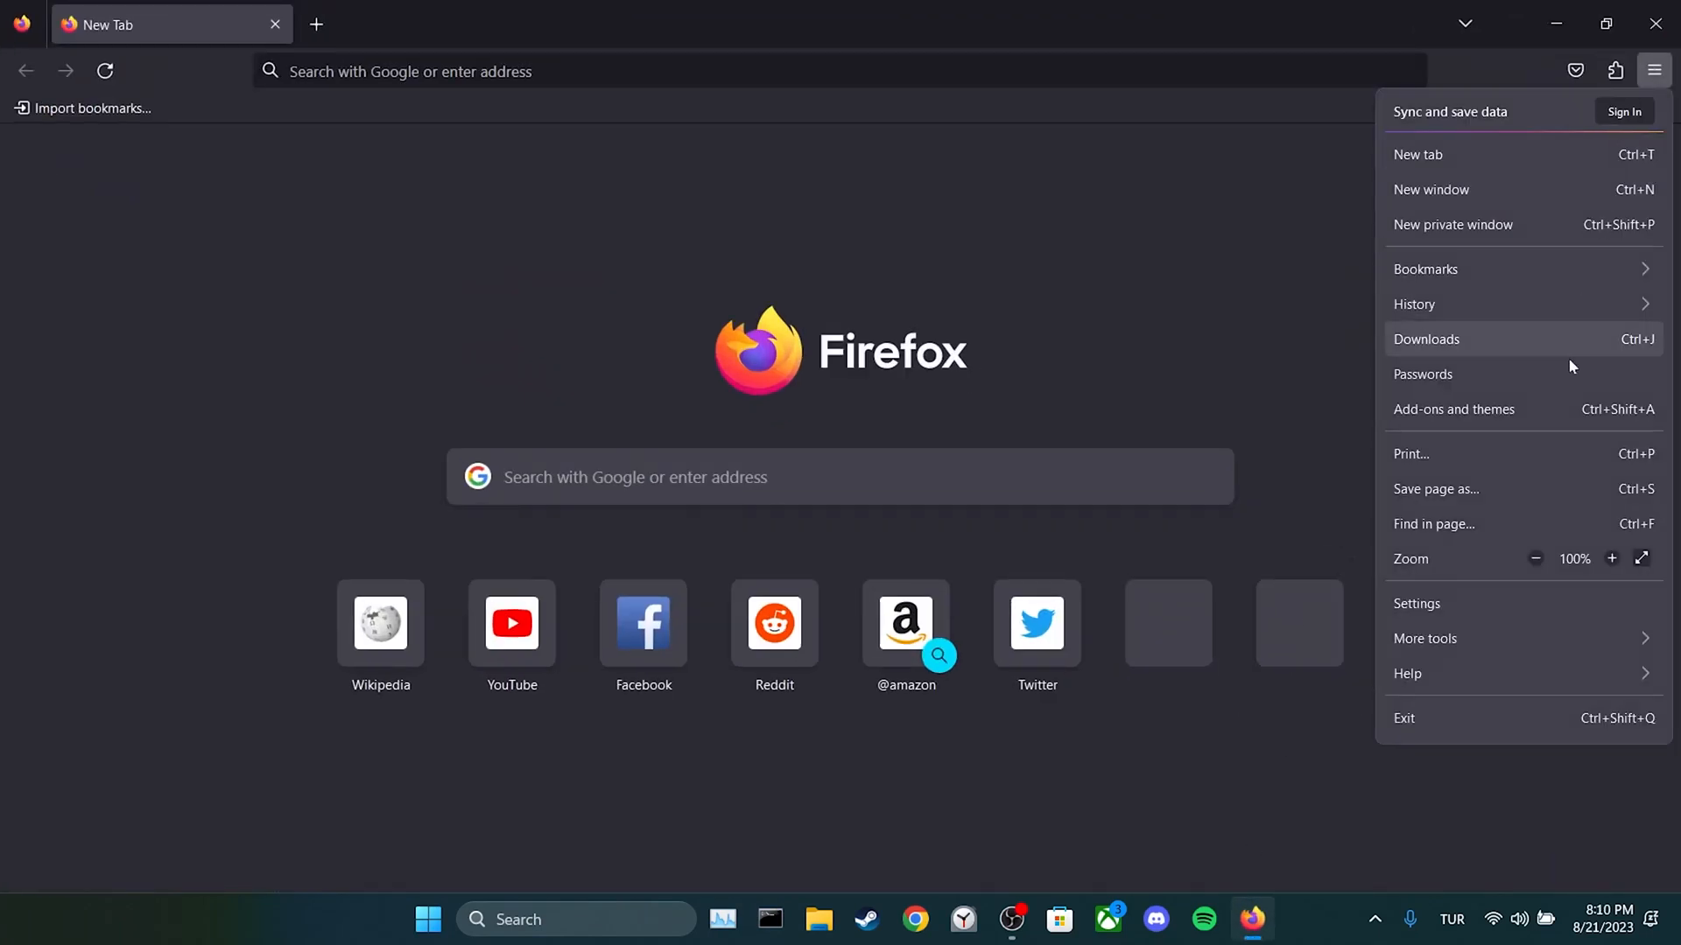
click(1525, 607)
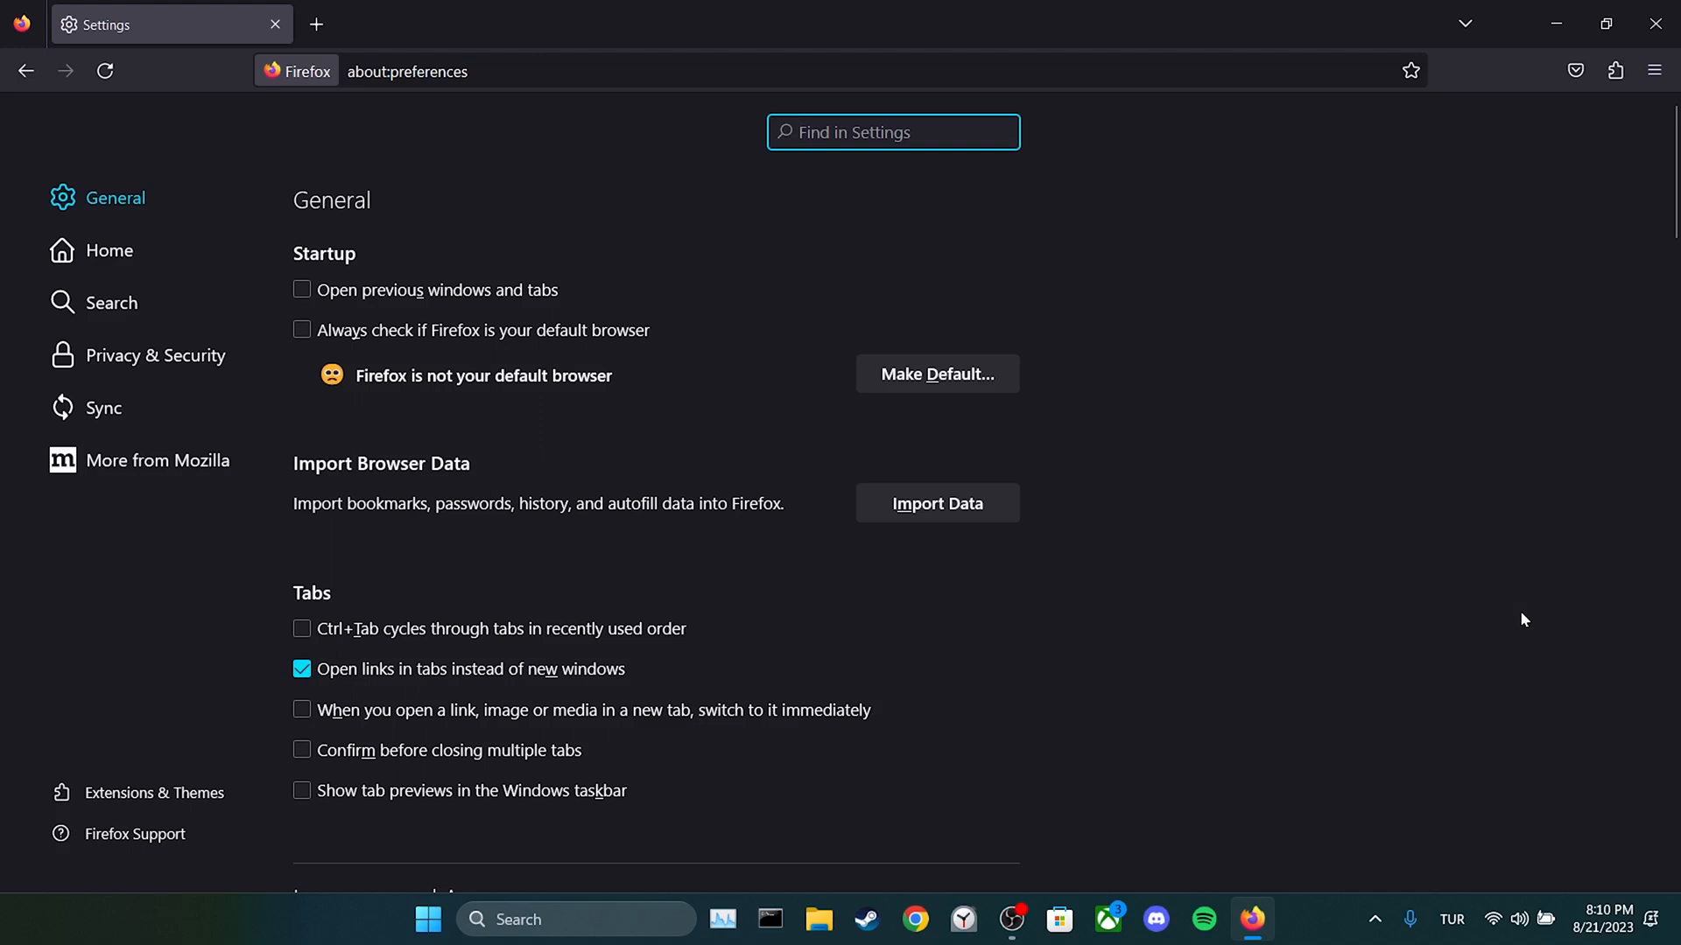
click(154, 355)
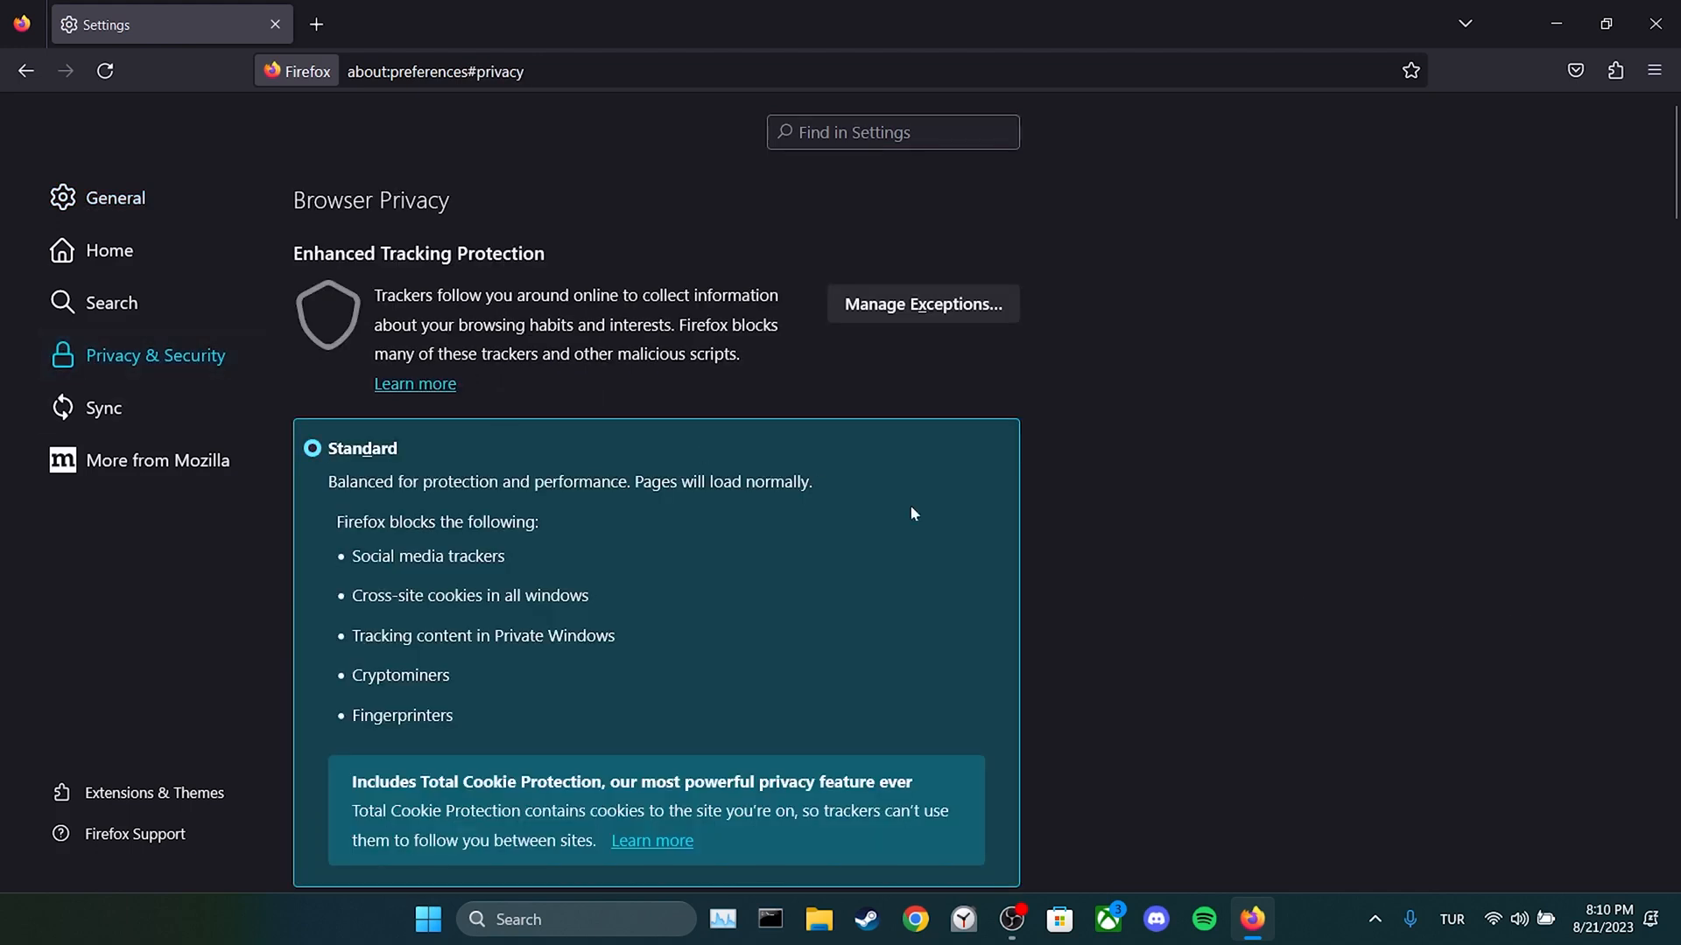
scroll(910, 504, down, 3)
scroll(1110, 589, down, 3)
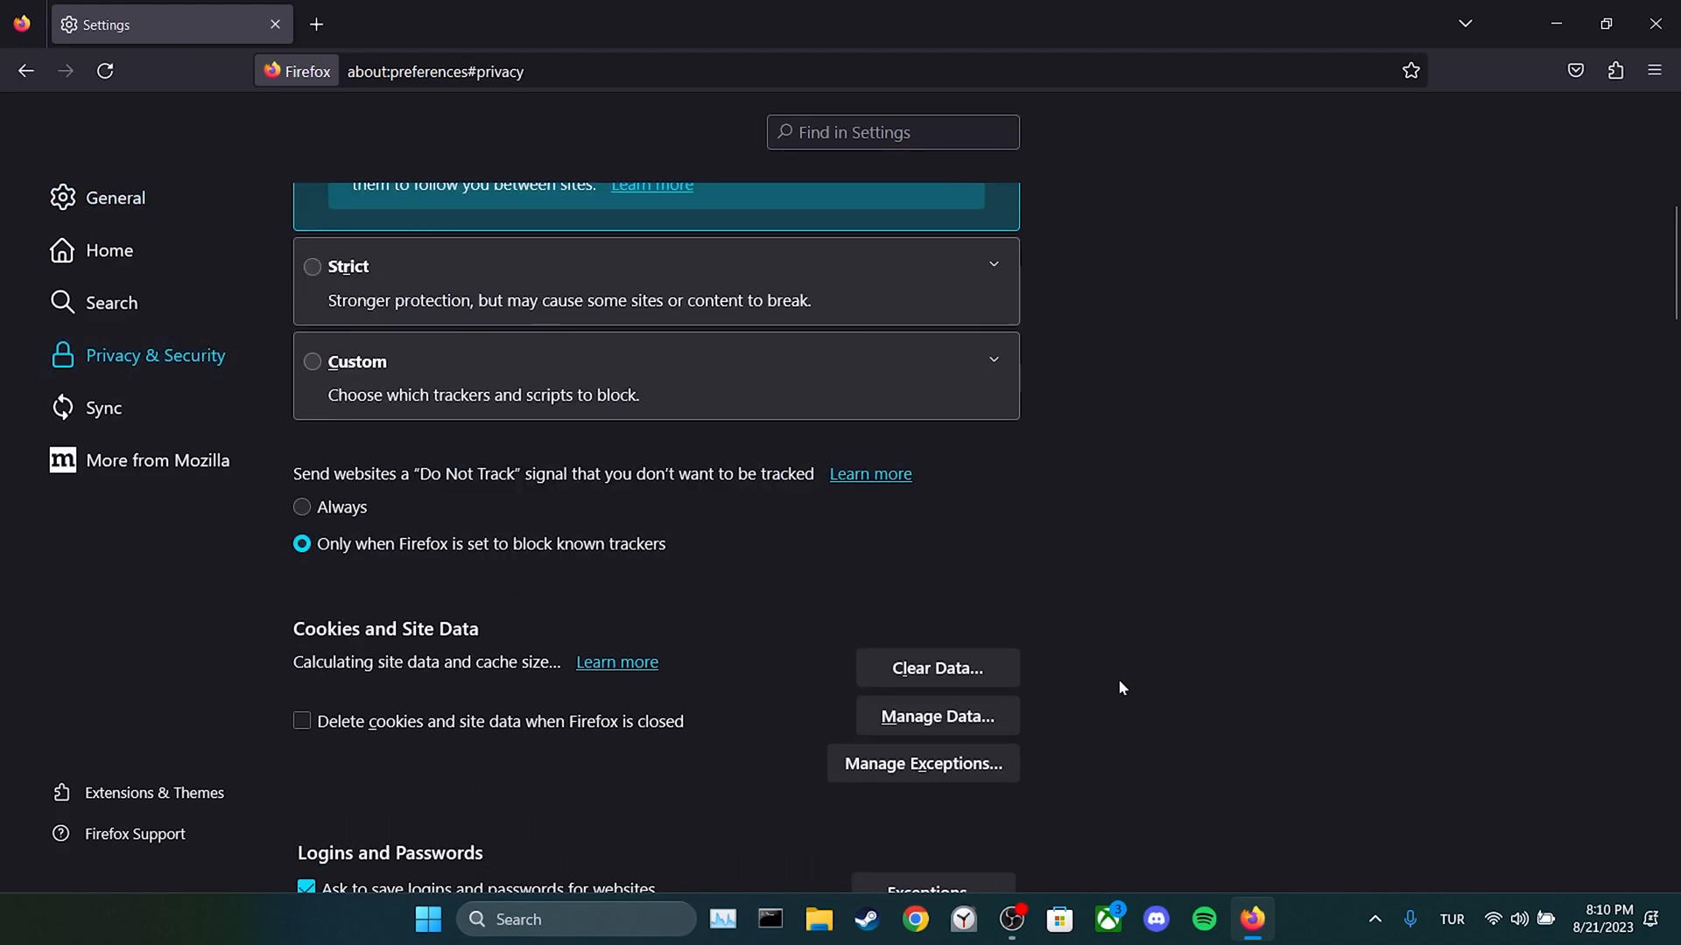
click(937, 716)
- Remove whatsapp.com's cookies and site data and set Do Not Track to Always
click(661, 420)
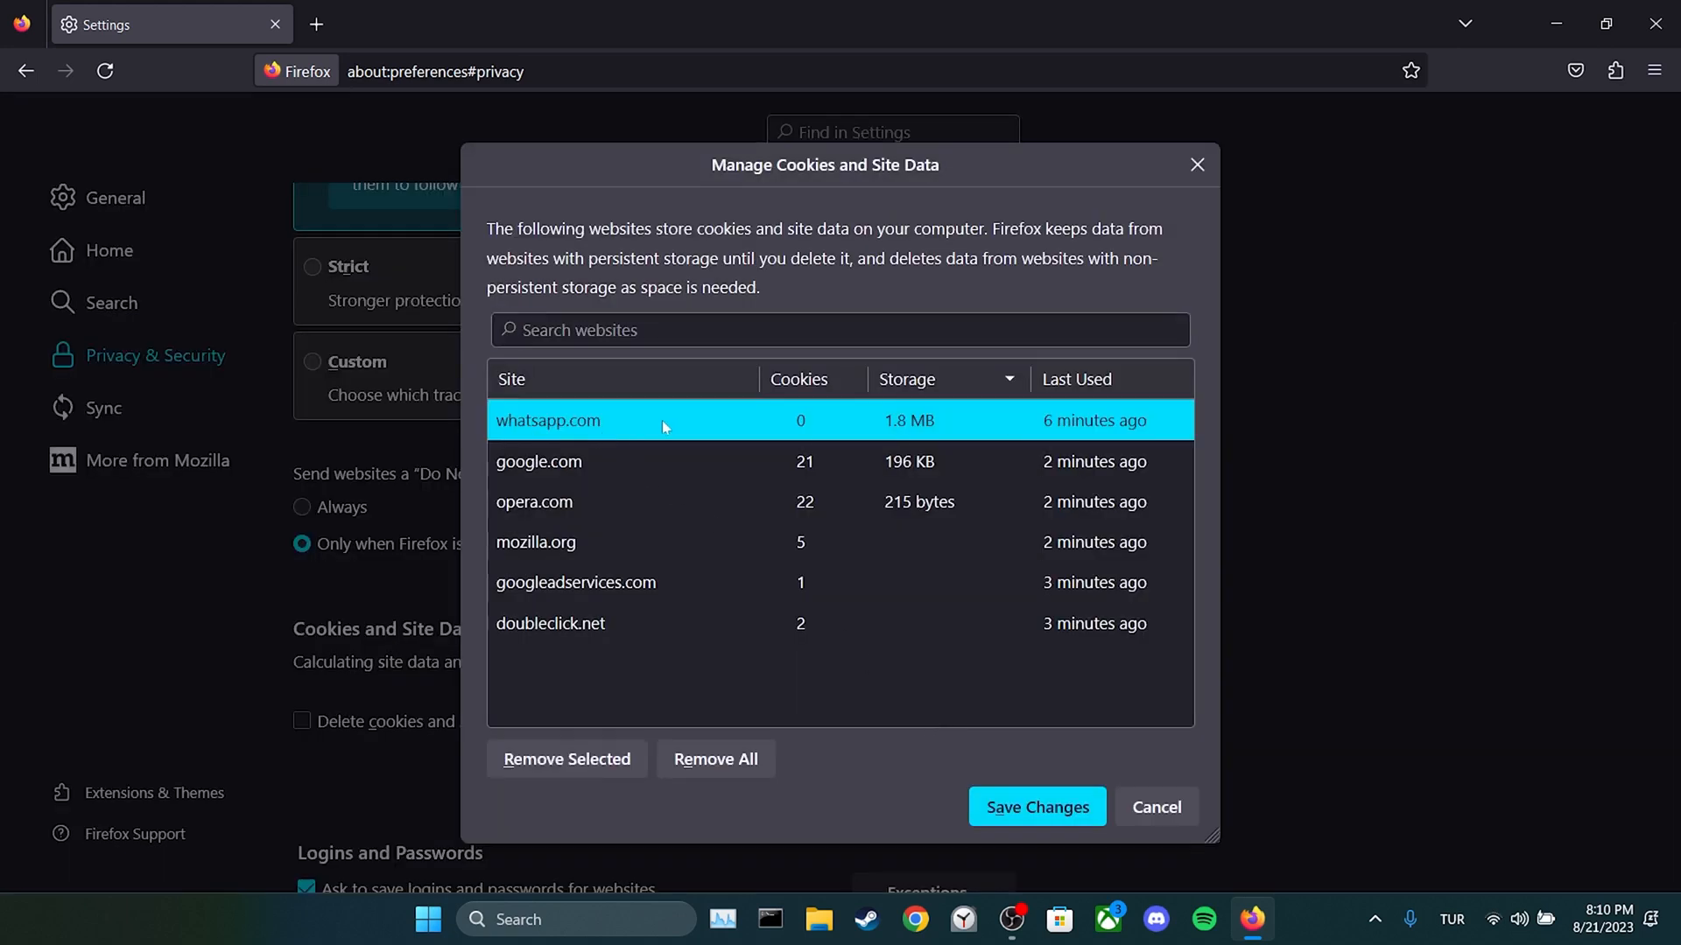
click(567, 759)
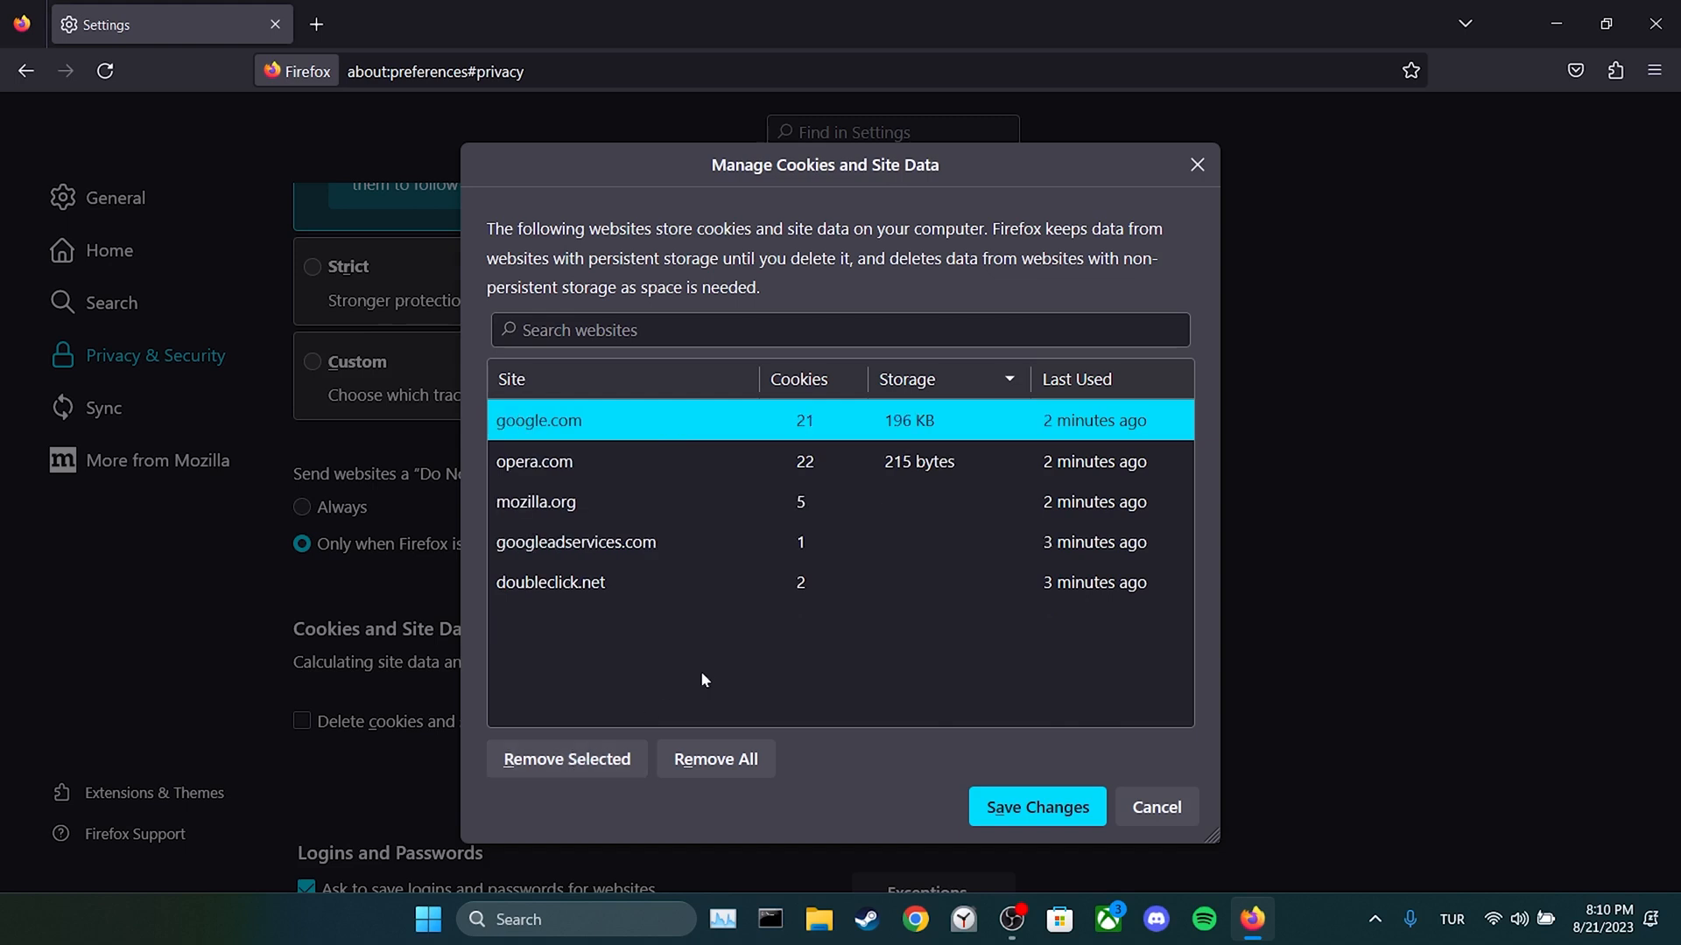
click(1038, 806)
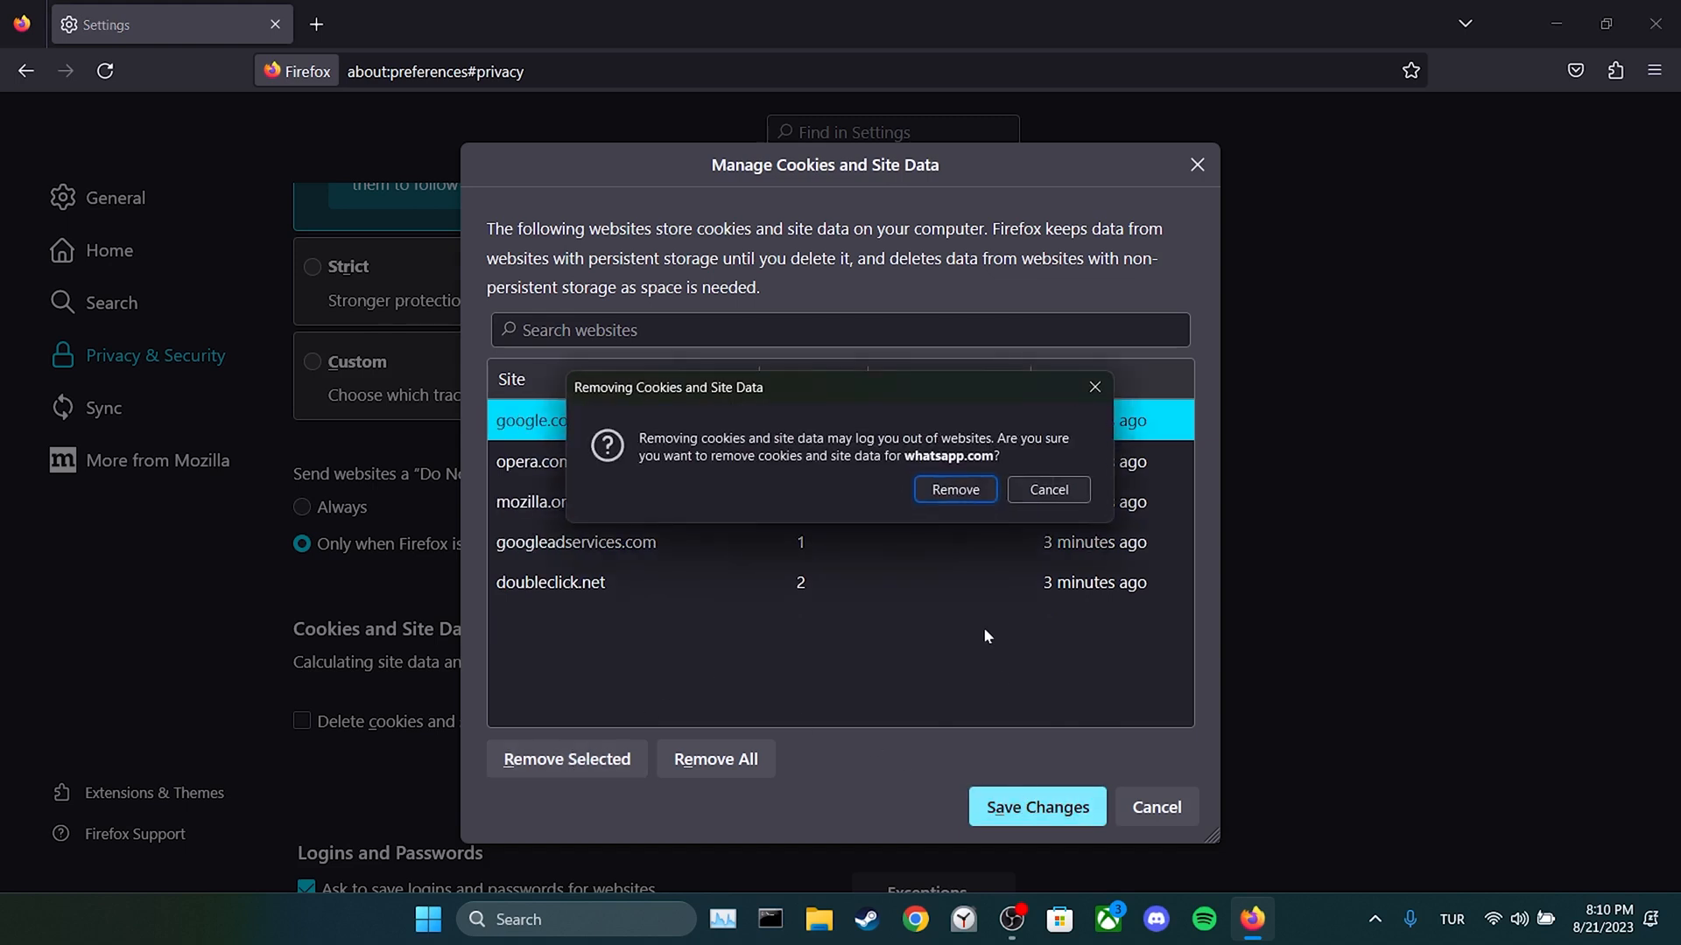
click(956, 490)
click(948, 500)
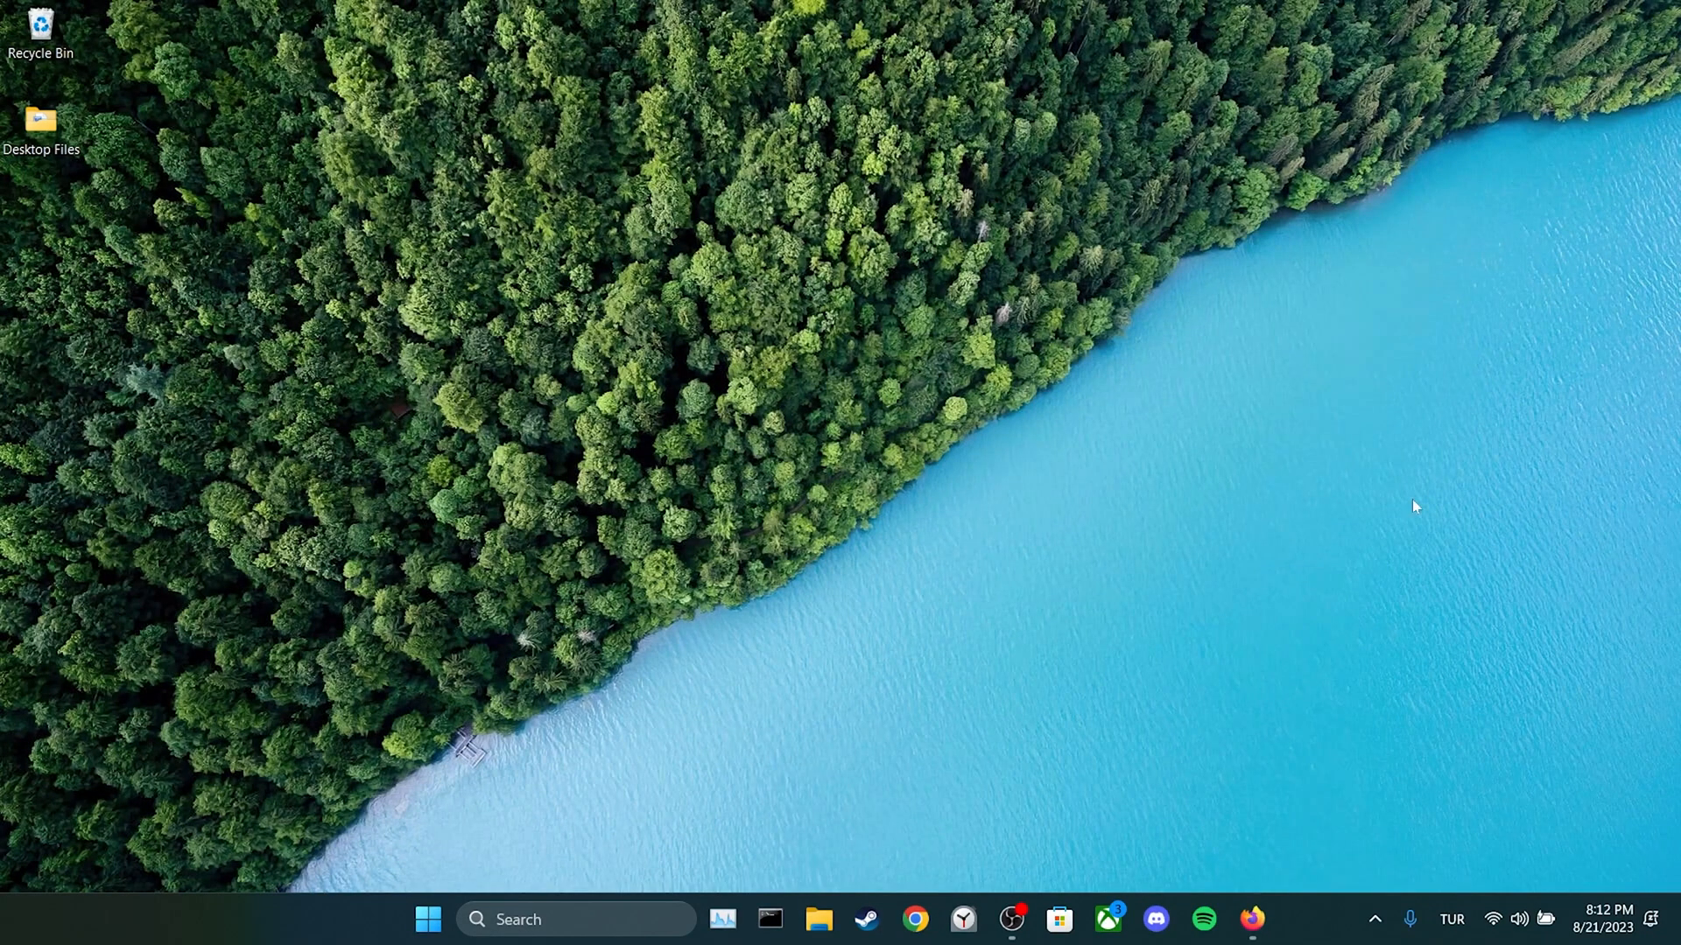
- Download the Opera and Google Chrome installers in Firefox and check them in Downloads
click(1253, 919)
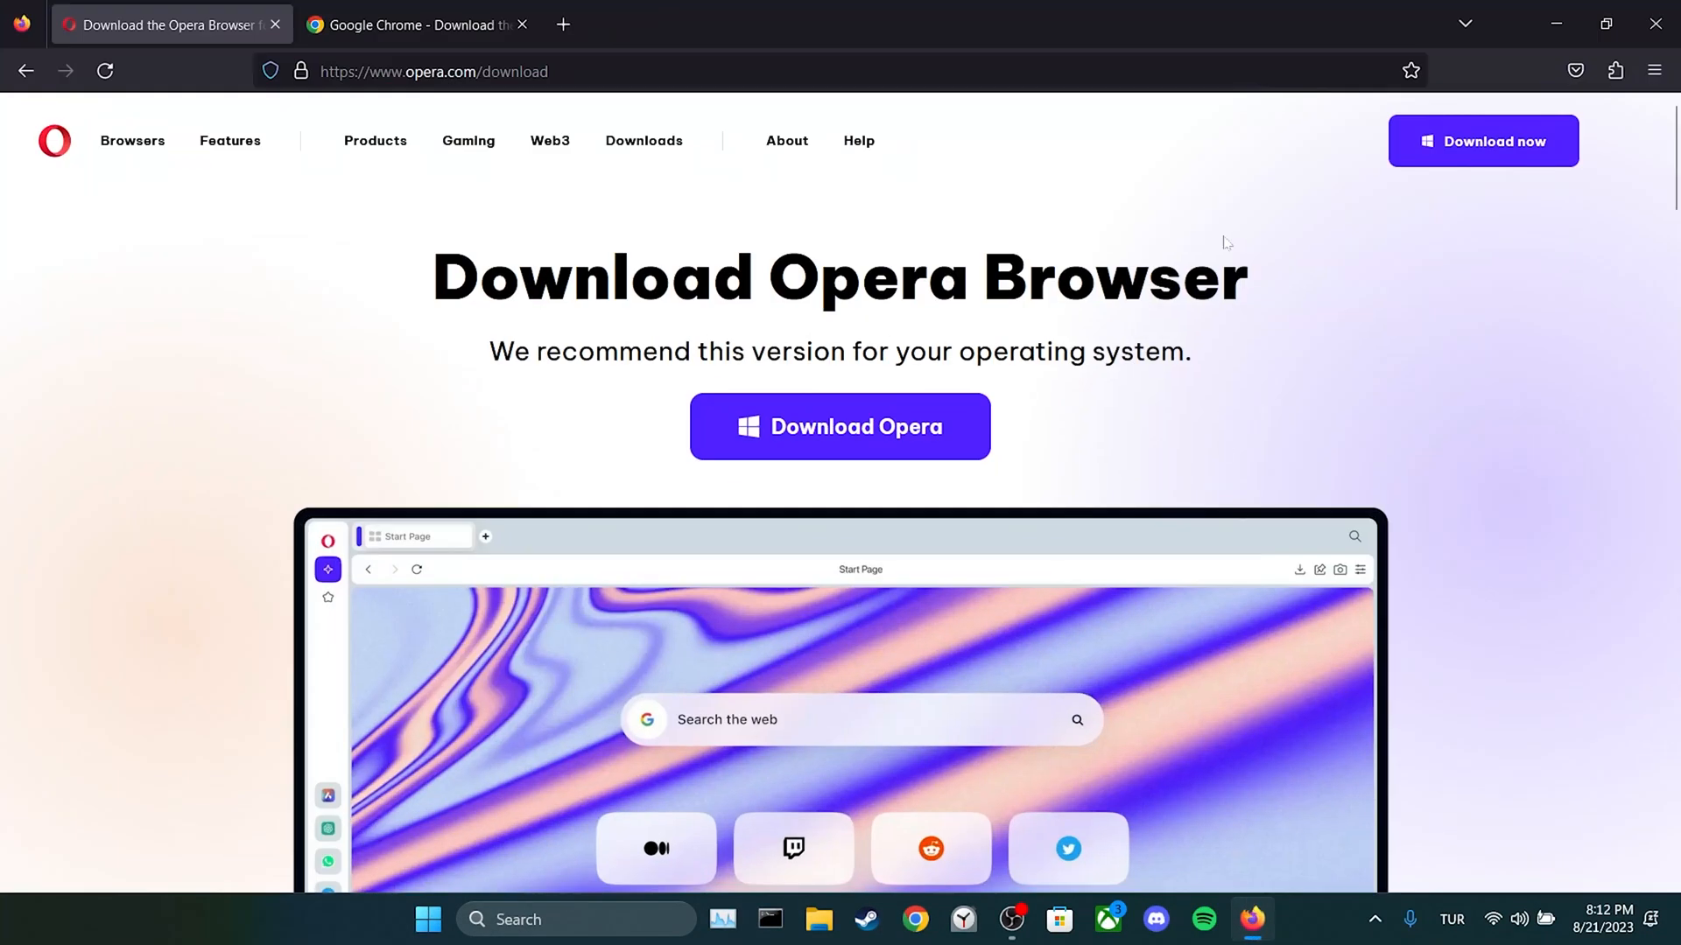
click(953, 429)
click(417, 24)
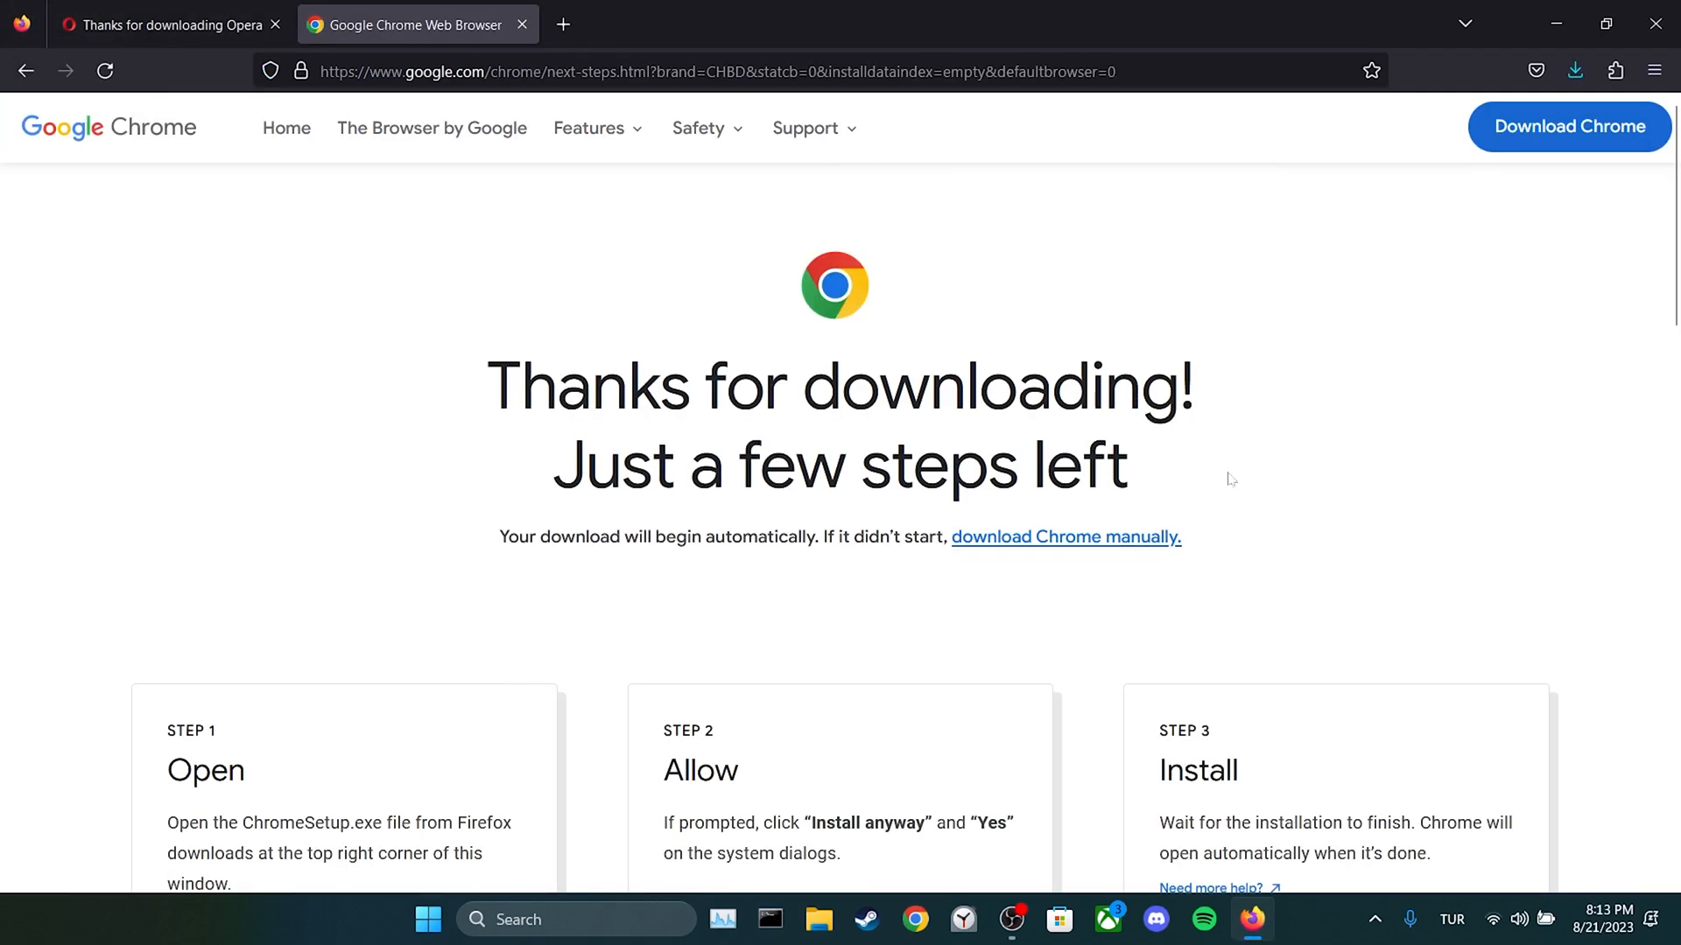
click(1574, 71)
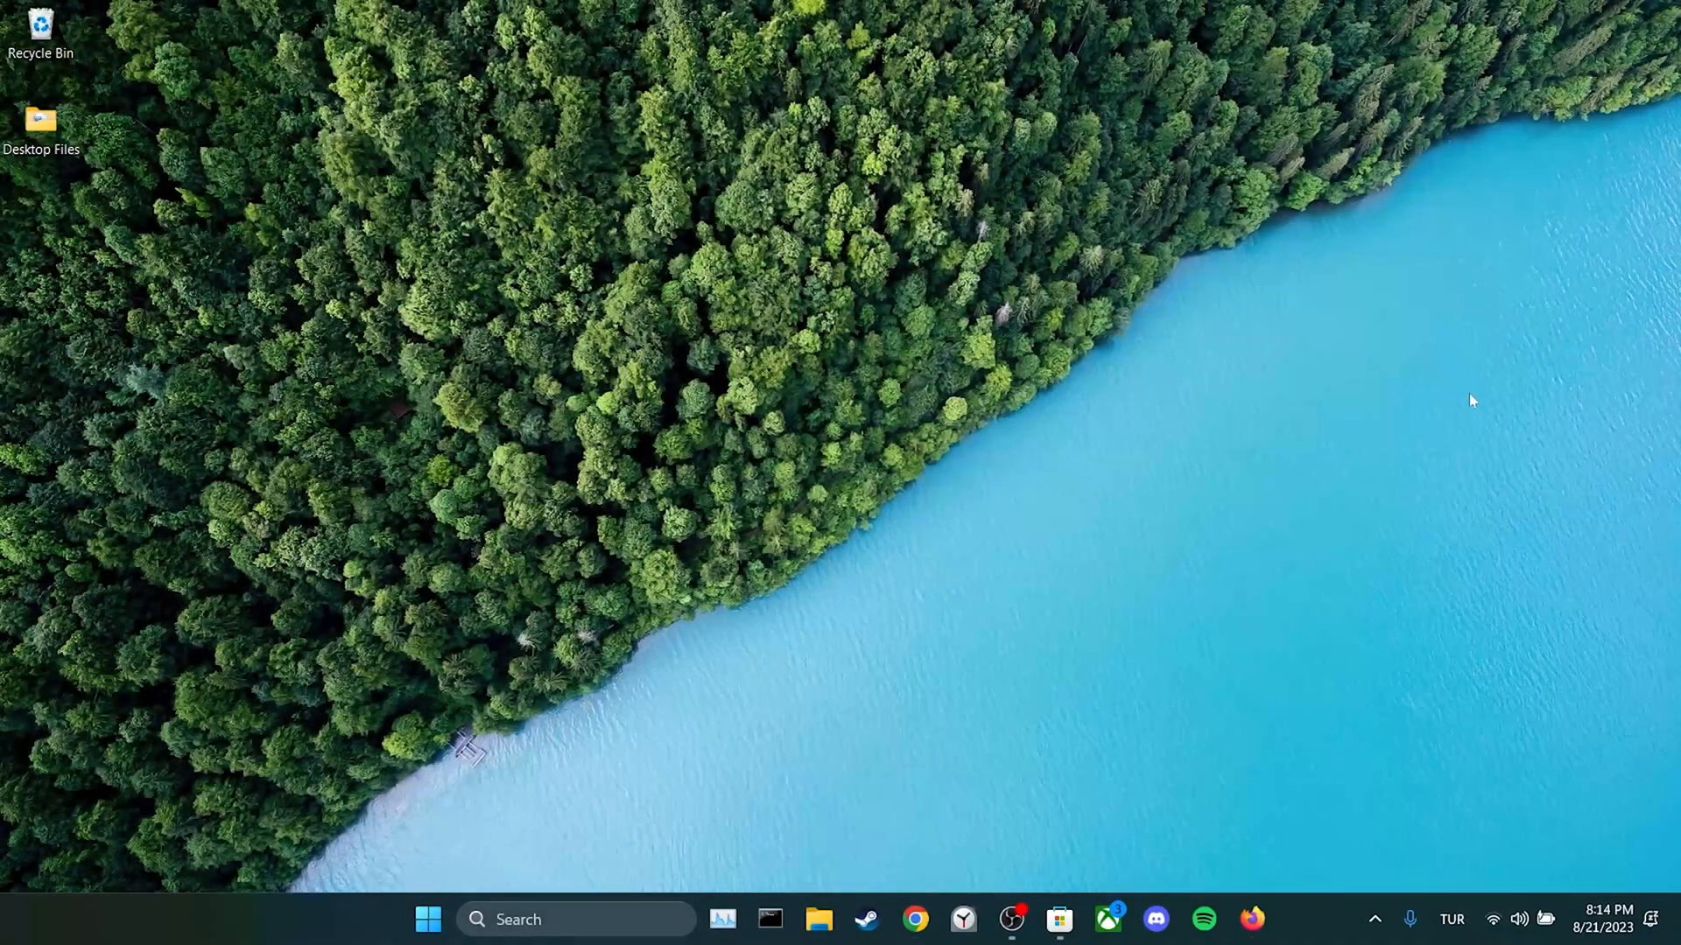
- Search Microsoft Store for whatsapp, show its app page and launch the installed app
click(1059, 920)
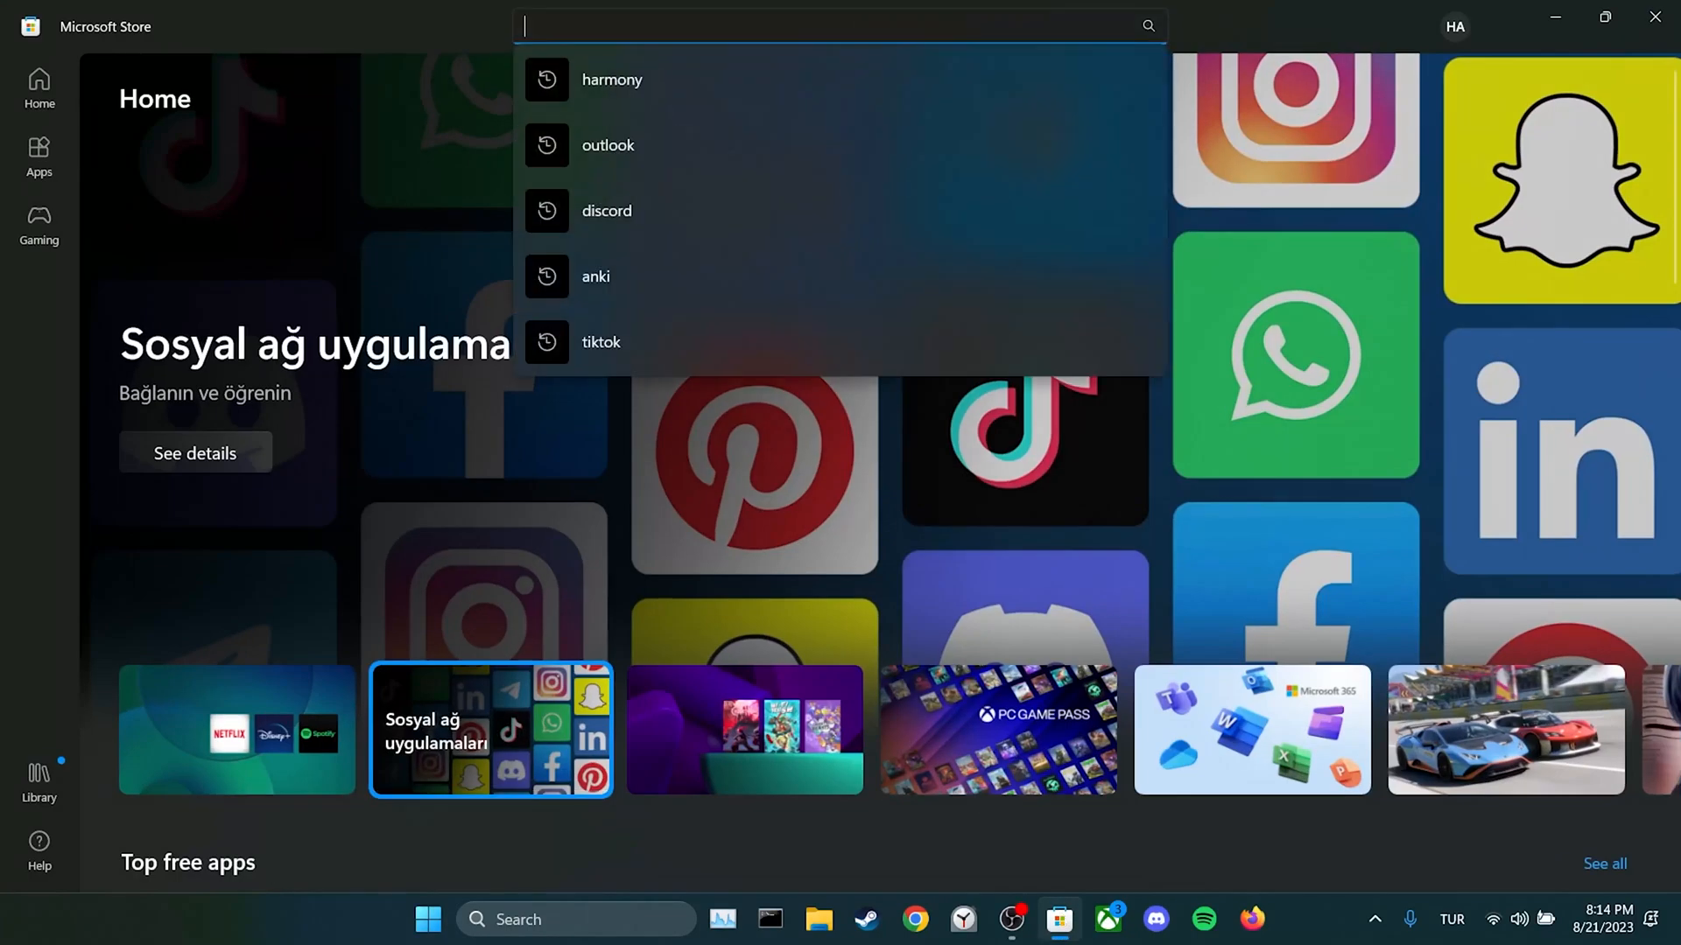
text(whatsapp)
key(Return)
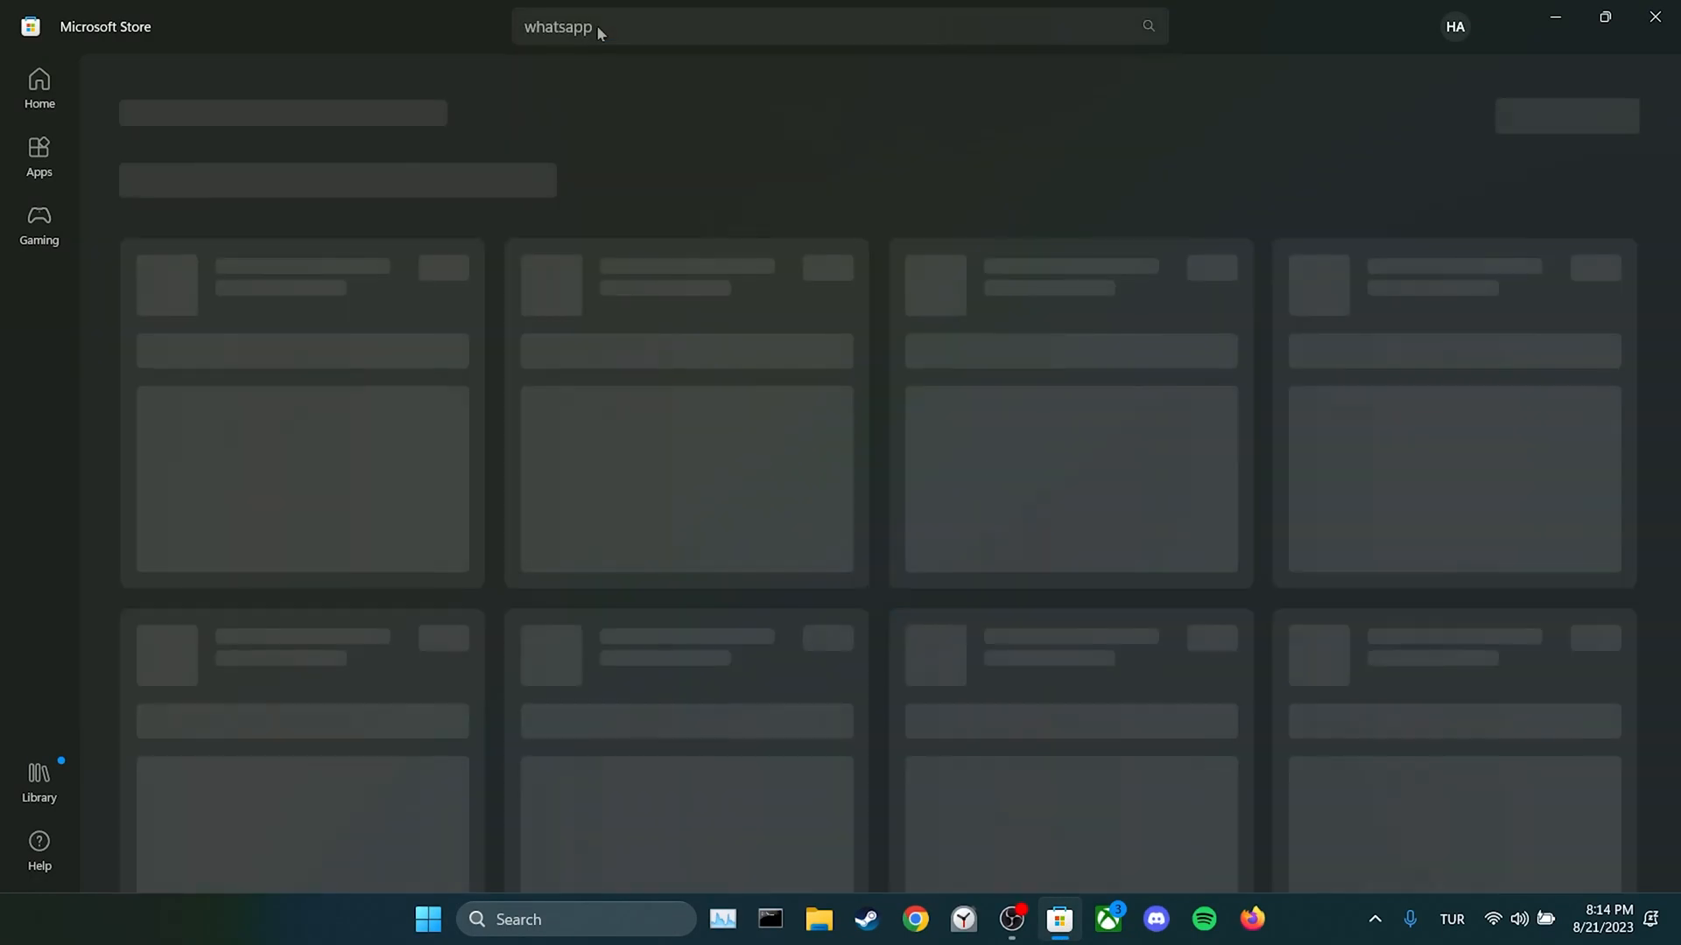
click(551, 301)
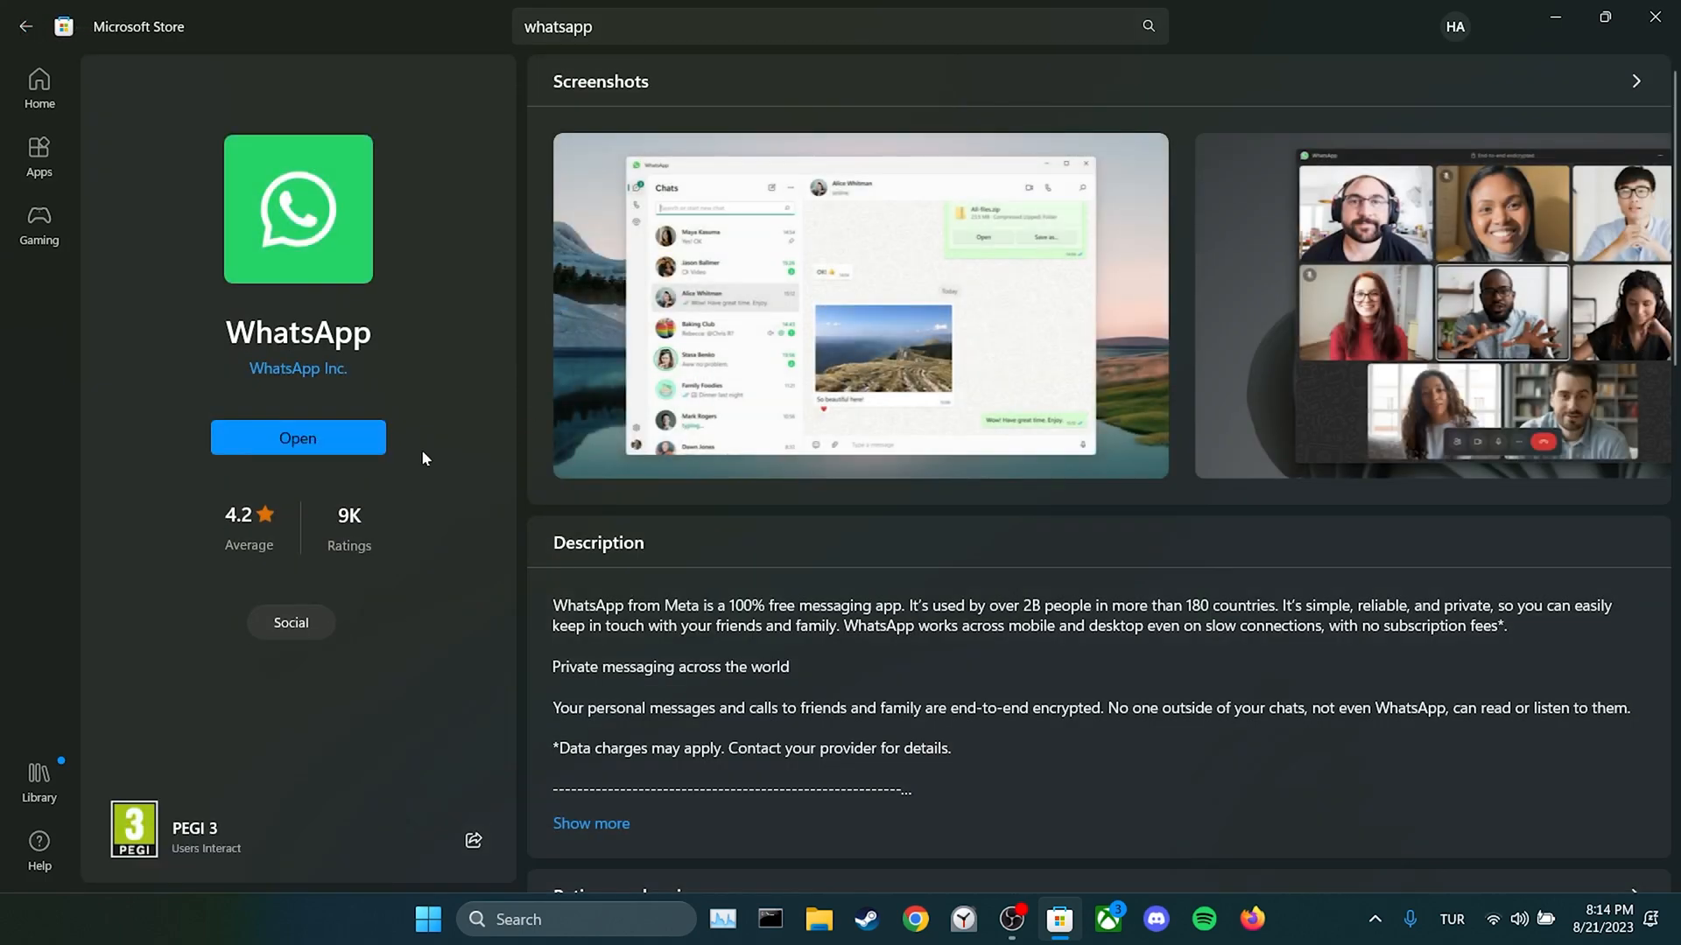
click(240, 435)
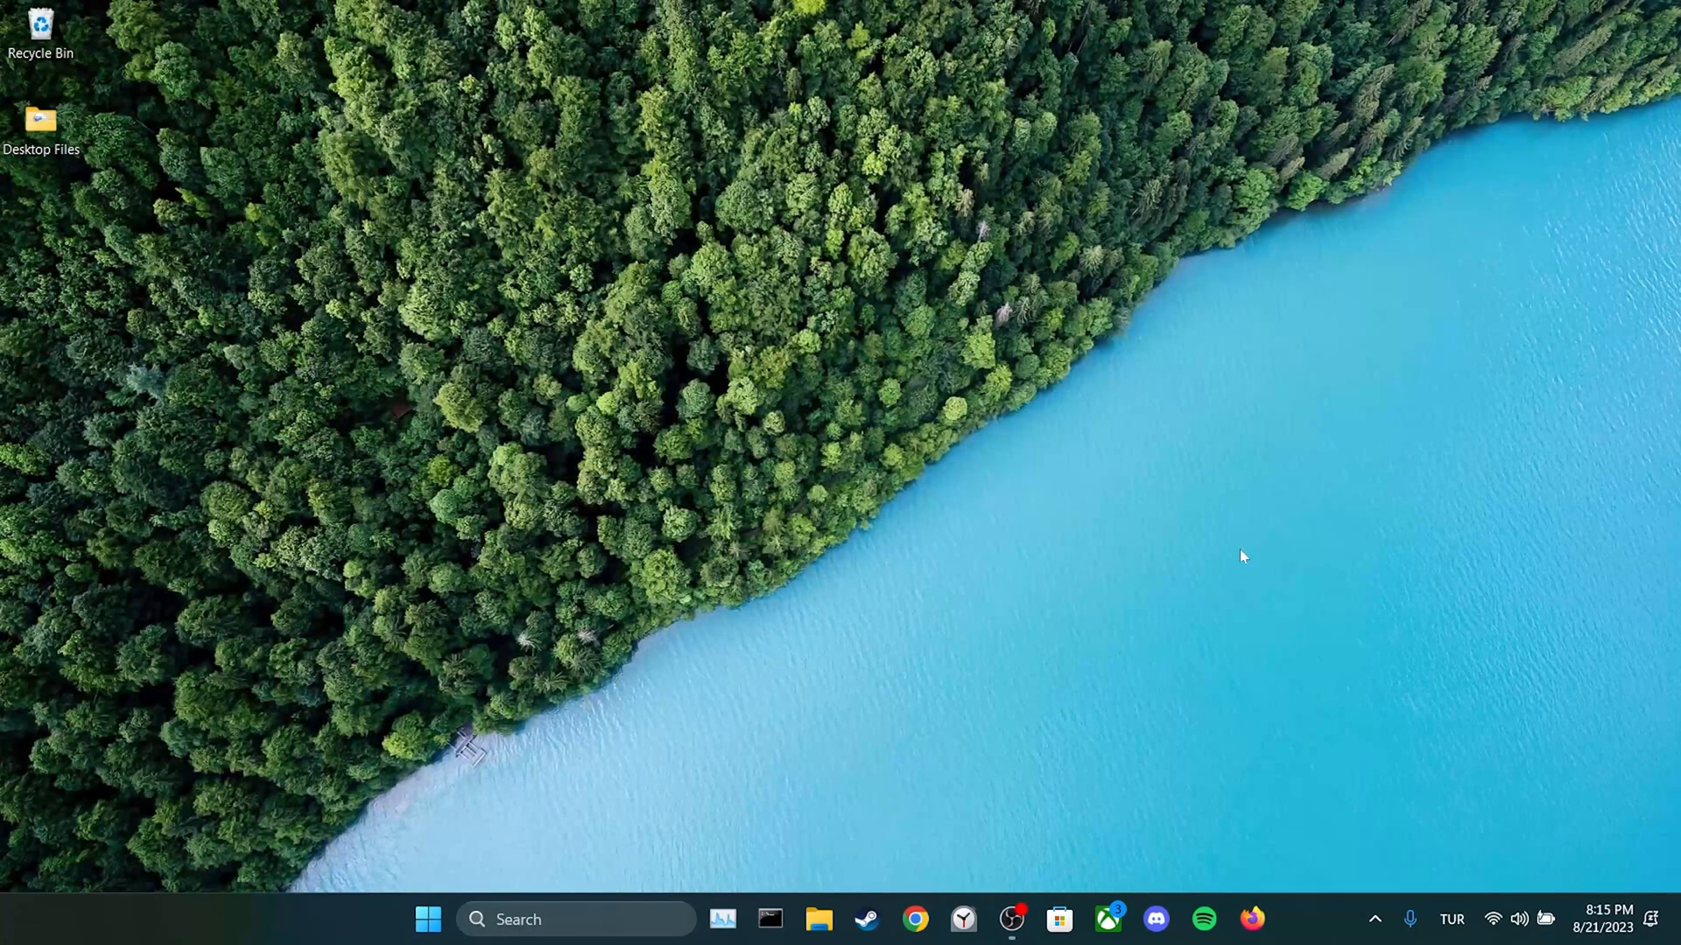